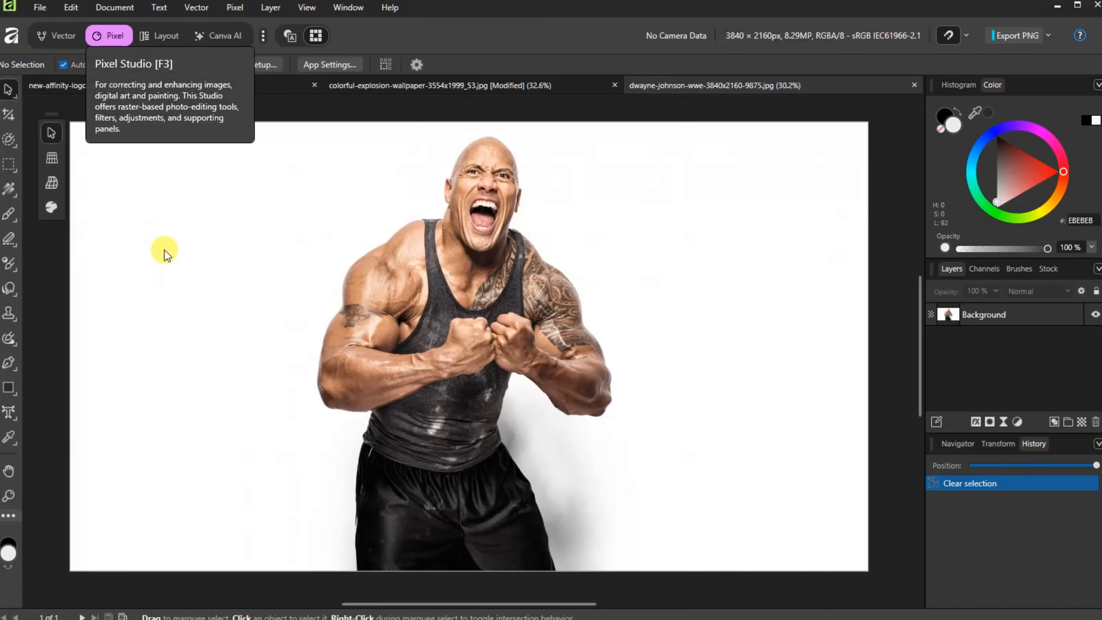
- Flood-select the white background on both sides of the man, in add mode with a 7% tolerance
{"action": "left_click", "coordinate": [9, 138]}
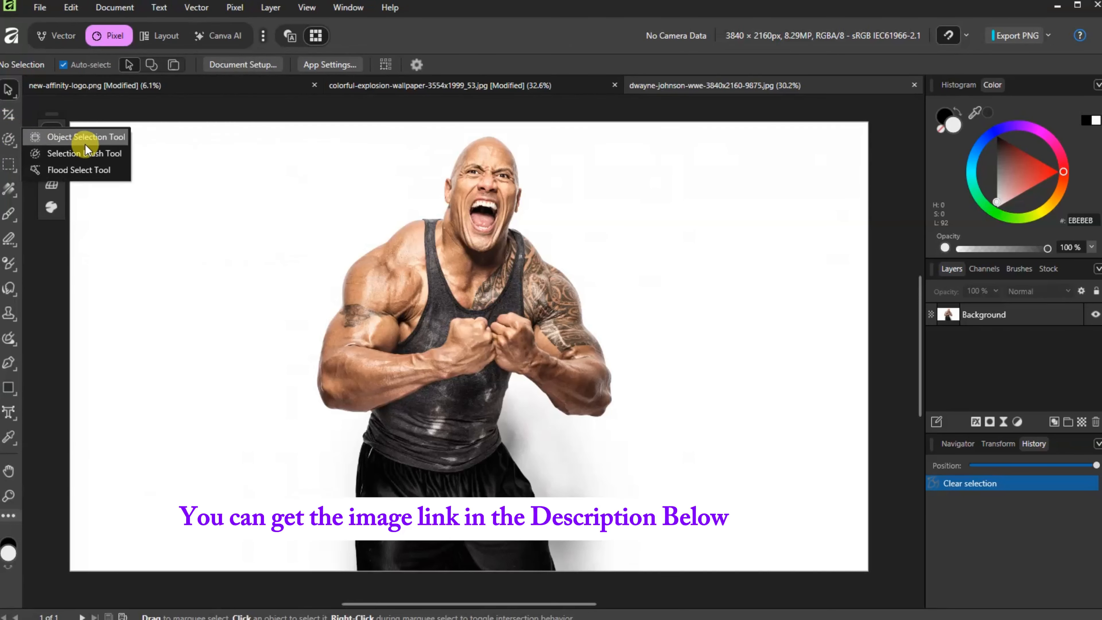
{"action": "left_click", "coordinate": [70, 169]}
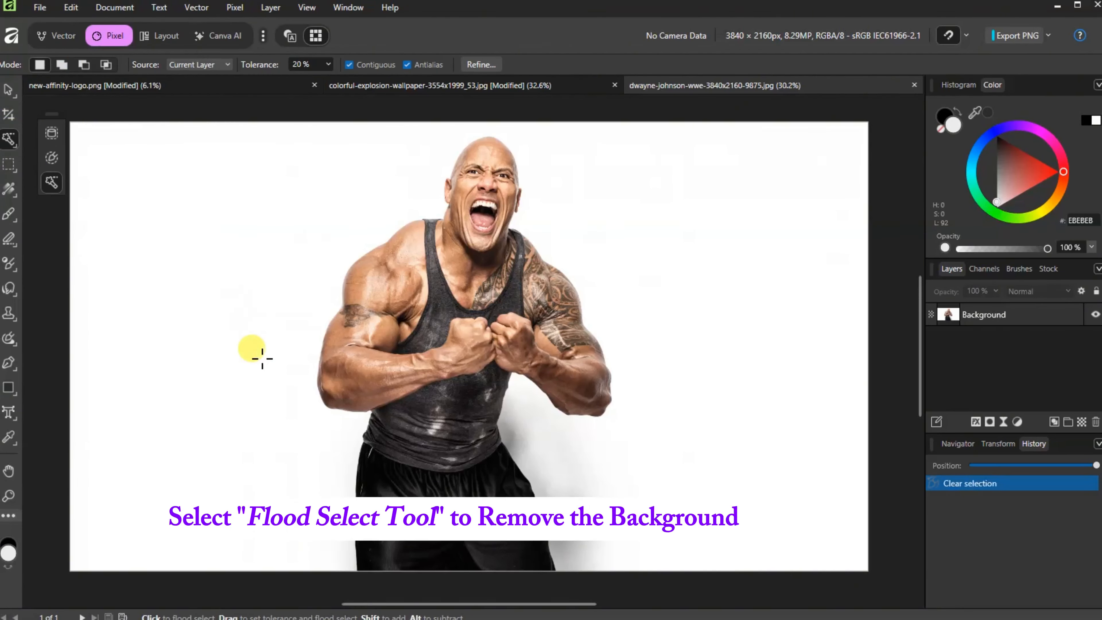
{"action": "left_click", "coordinate": [226, 273]}
{"action": "left_click", "coordinate": [68, 65]}
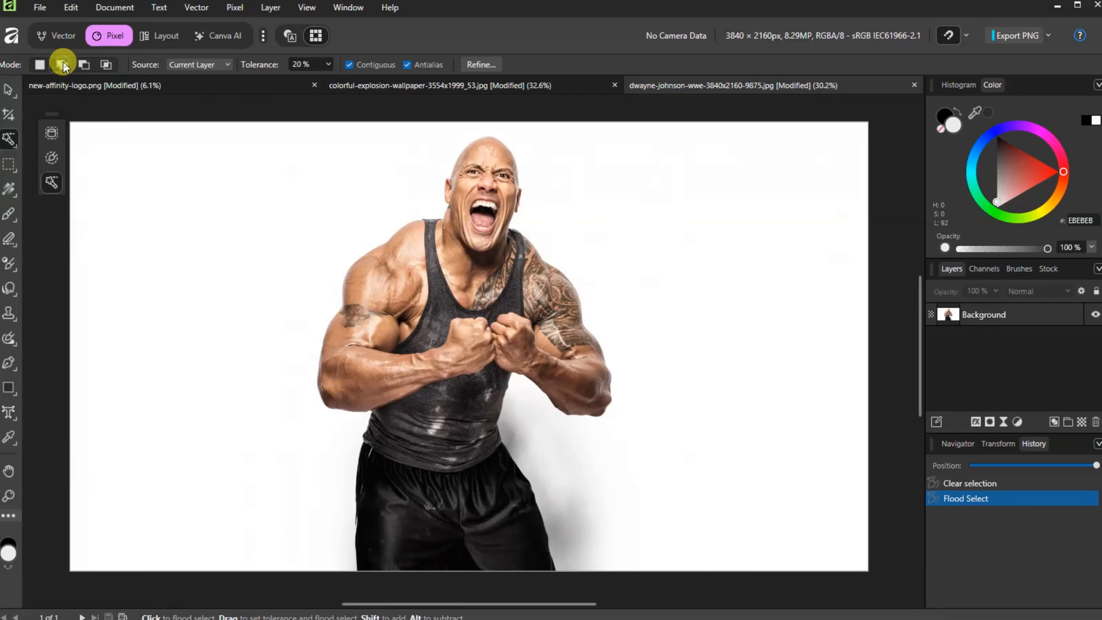
{"action": "left_click", "coordinate": [326, 262]}
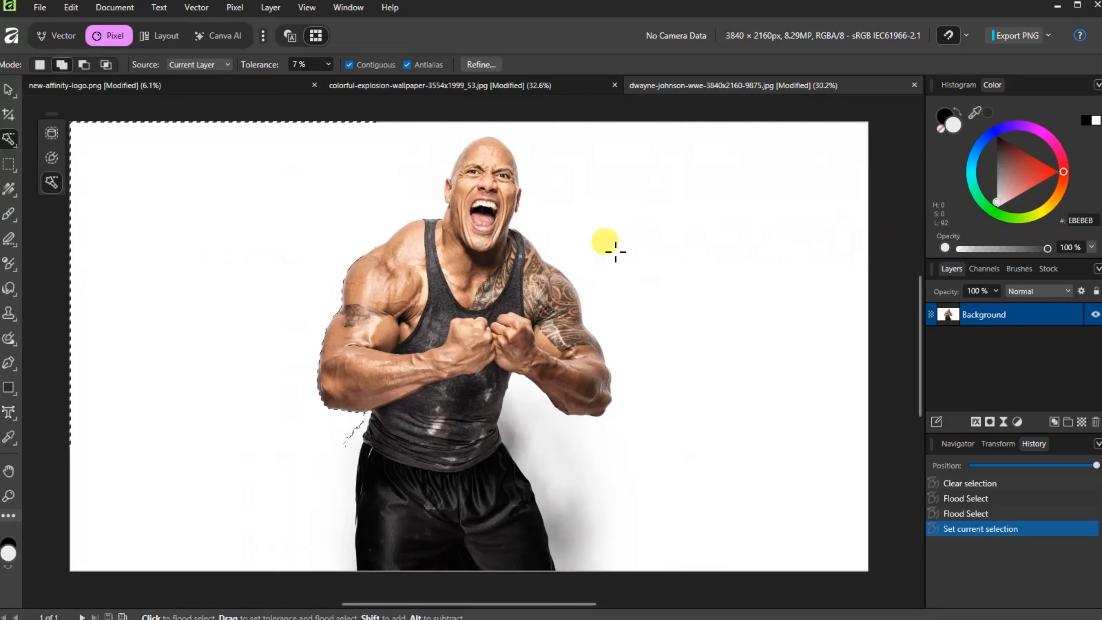
{"action": "left_click", "coordinate": [595, 273]}
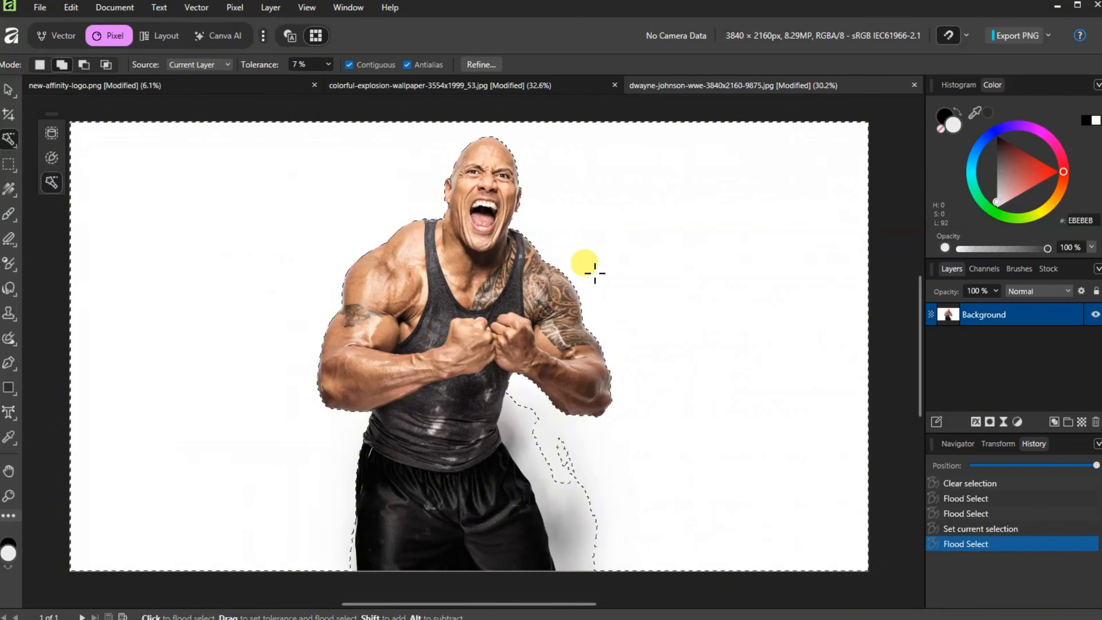
- Add the grey shadow patches beside the man's waist and shorts to the selection, delete the selected background and deselect
{"action": "left_click", "coordinate": [531, 459]}
{"action": "left_click", "coordinate": [521, 437]}
{"action": "left_click", "coordinate": [570, 531]}
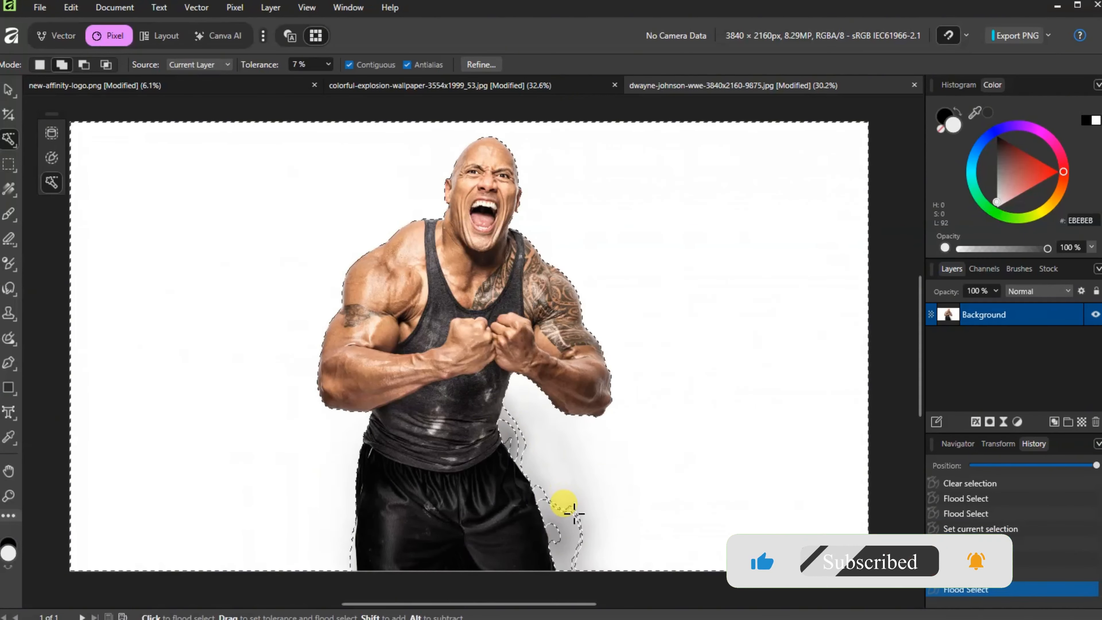
{"action": "left_click", "coordinate": [573, 512]}
{"action": "left_click", "coordinate": [564, 514]}
{"action": "left_click", "coordinate": [565, 508]}
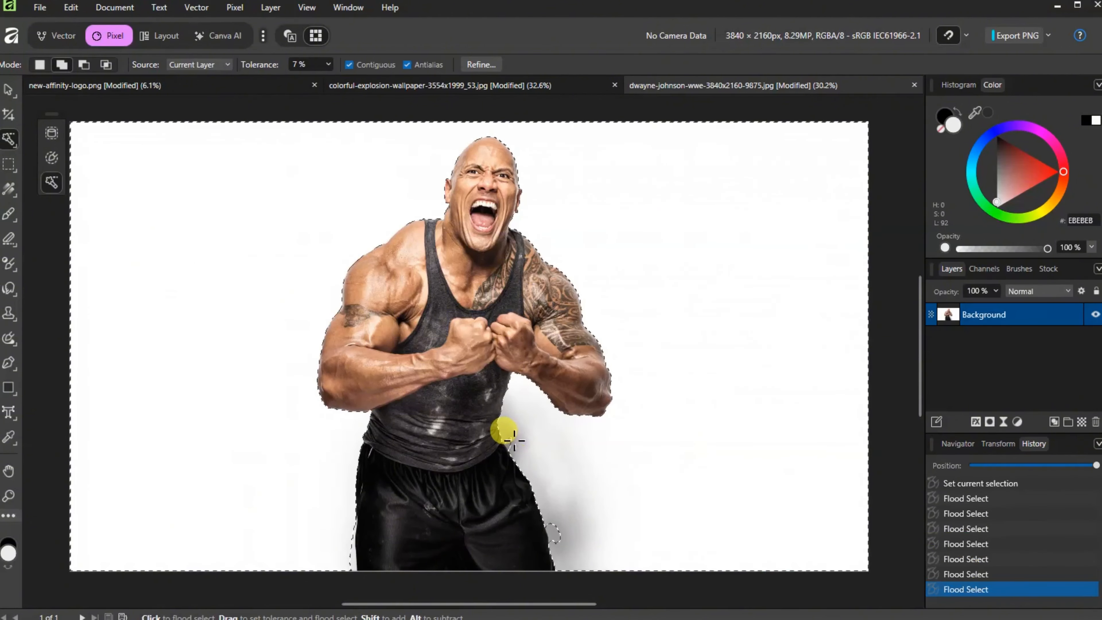
{"action": "left_click", "coordinate": [510, 443]}
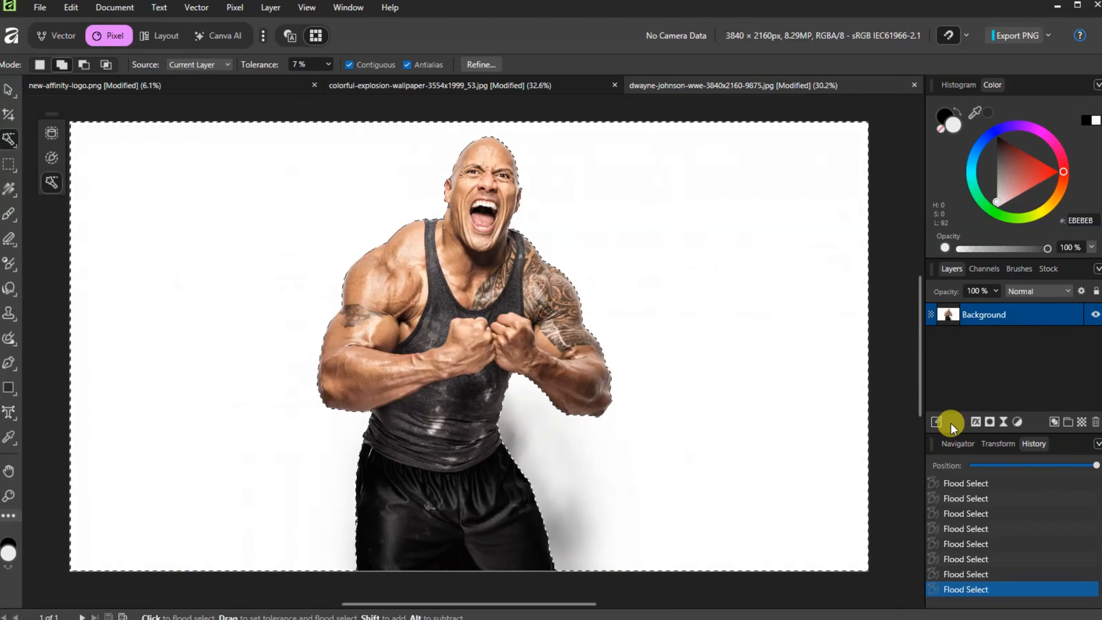
{"action": "key", "text": "Delete"}
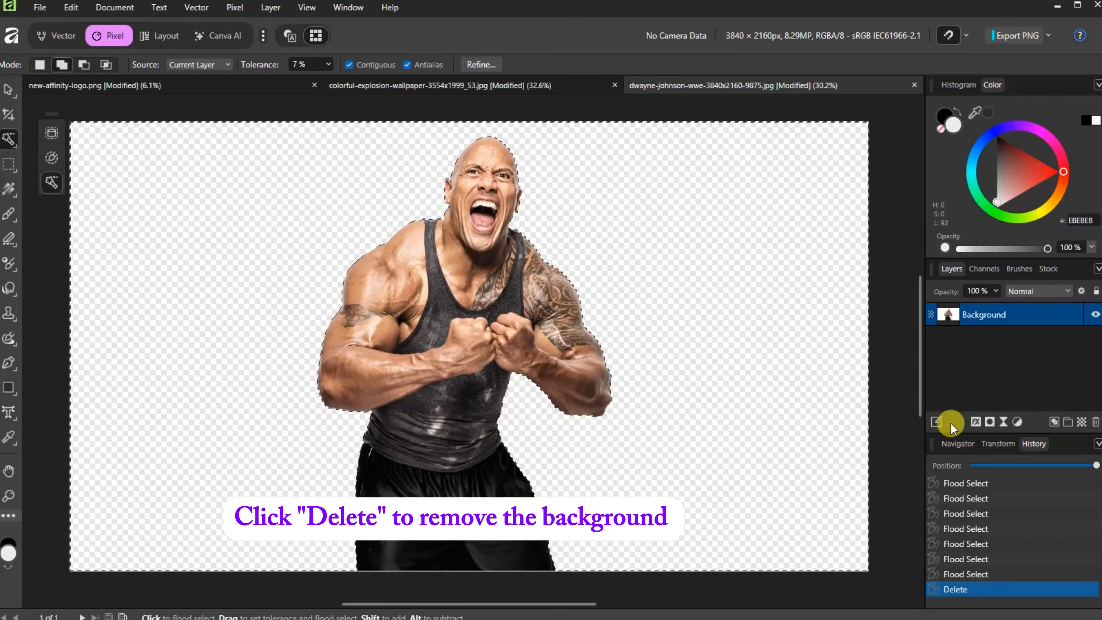
{"action": "key", "text": "ctrl+d"}
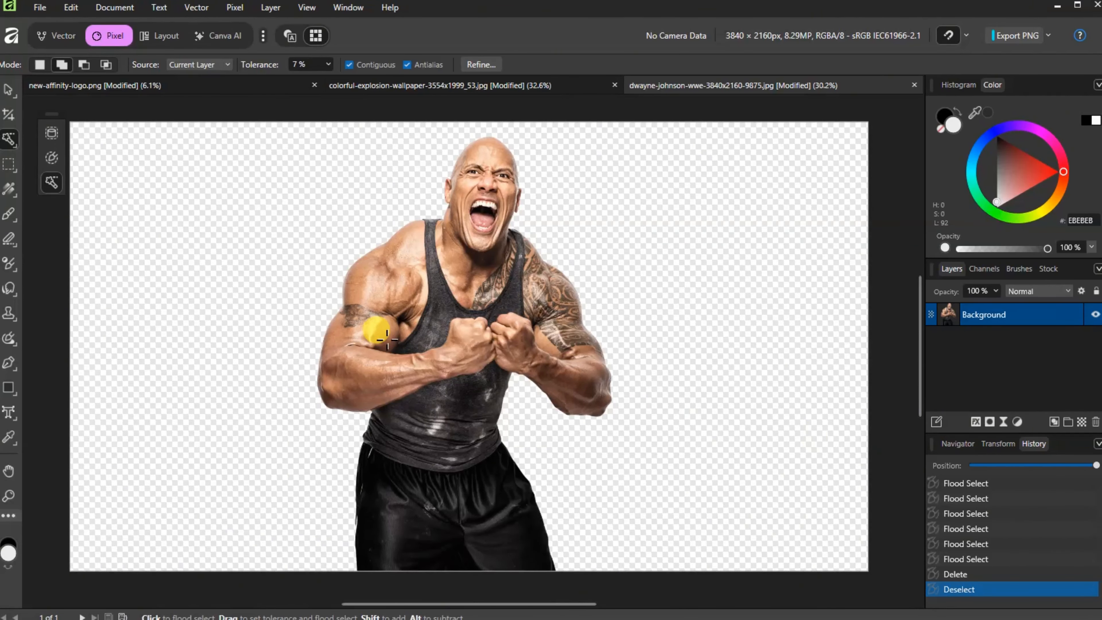
- Draw a rectangle covering the whole canvas and give it a linear gradient fill with a black (000000) start stop
{"action": "left_click", "coordinate": [8, 387]}
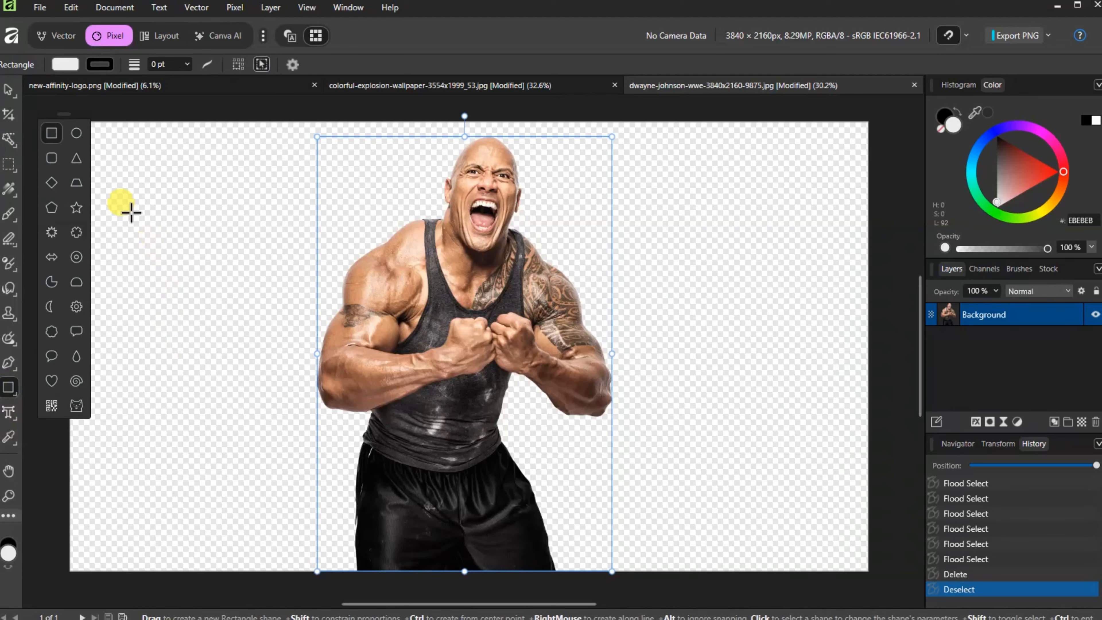
{"action": "left_click_drag", "start_coordinate": [873, 122], "coordinate": [118, 557]}
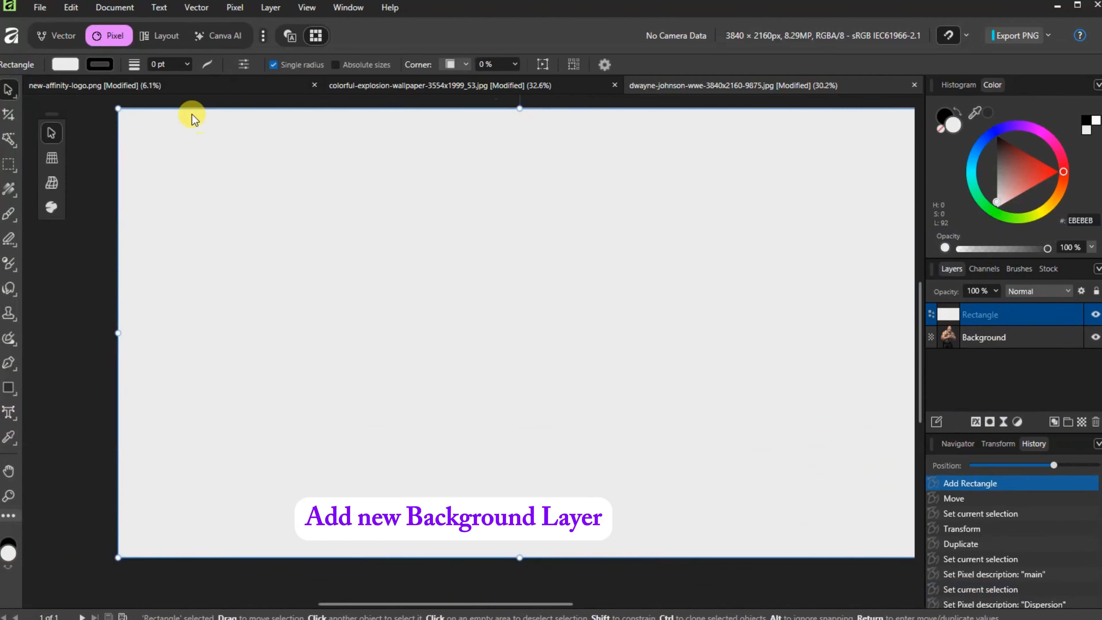
{"action": "left_click", "coordinate": [64, 65]}
{"action": "left_click", "coordinate": [97, 80]}
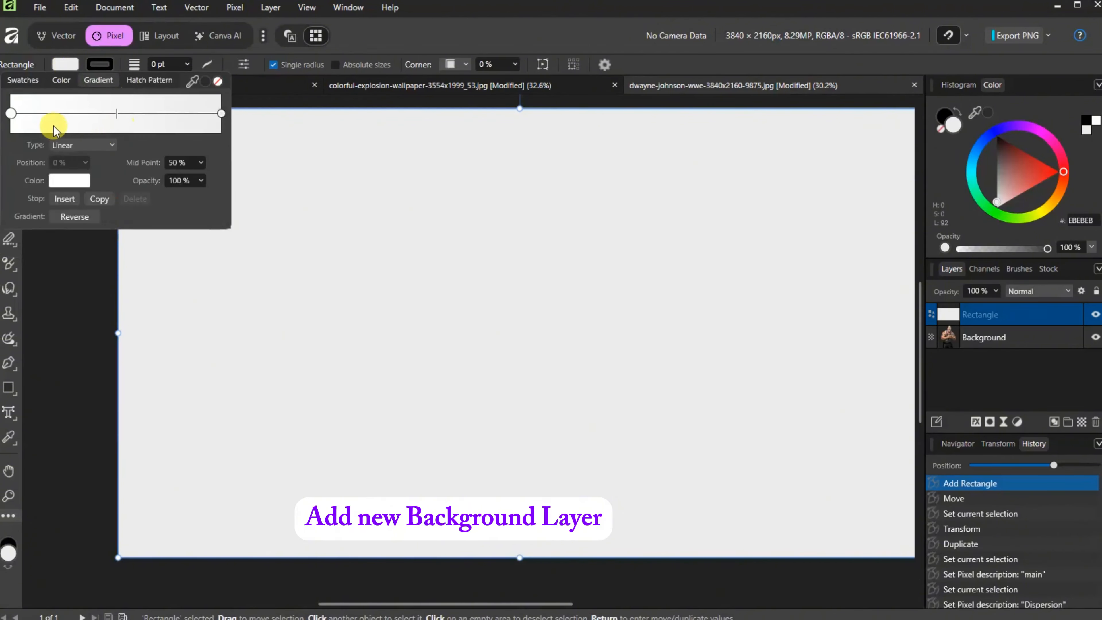
{"action": "left_click", "coordinate": [11, 113]}
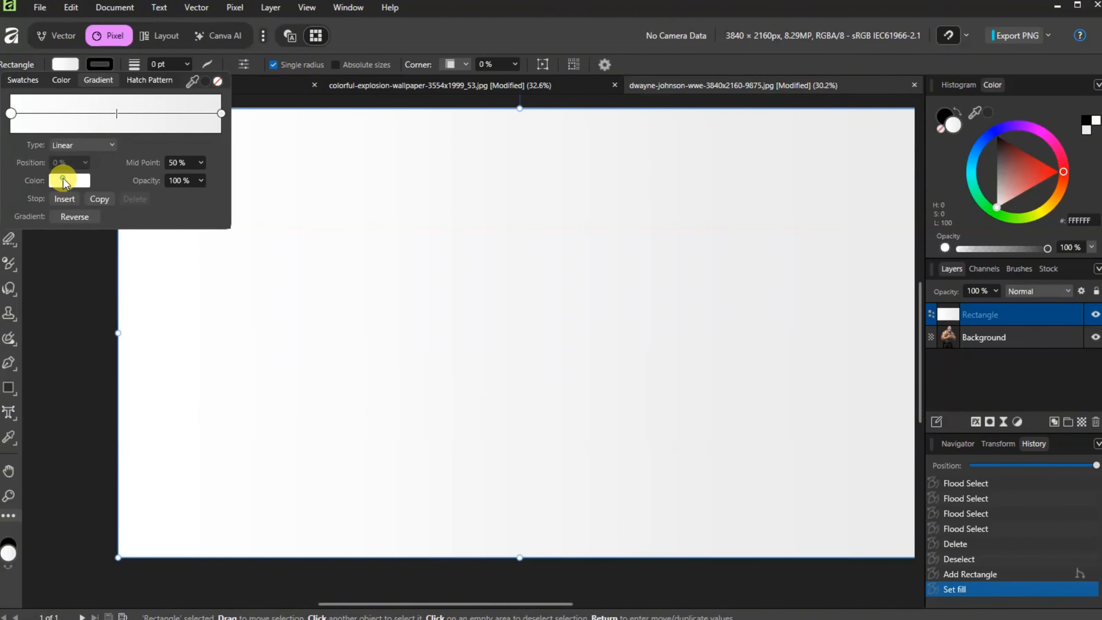
{"action": "left_click", "coordinate": [63, 182]}
{"action": "left_click_drag", "start_coordinate": [81, 254], "coordinate": [61, 216]}
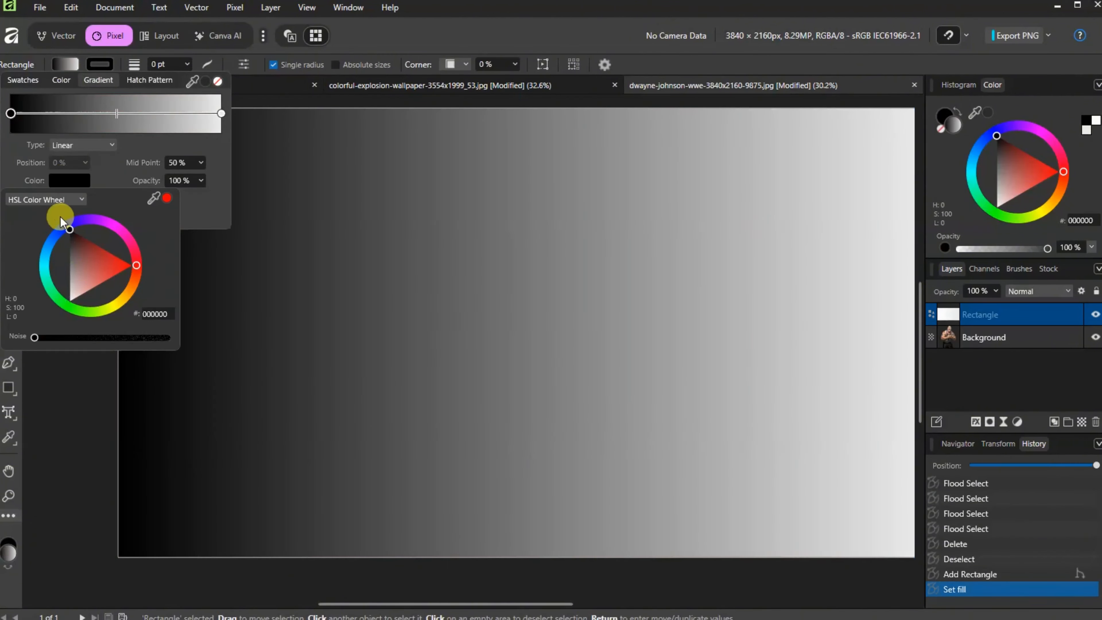
- Set the end stop of the rectangle's gradient to dark grey 373434
{"action": "left_click", "coordinate": [221, 113]}
{"action": "left_click", "coordinate": [90, 179]}
{"action": "left_click_drag", "start_coordinate": [92, 276], "coordinate": [71, 245]}
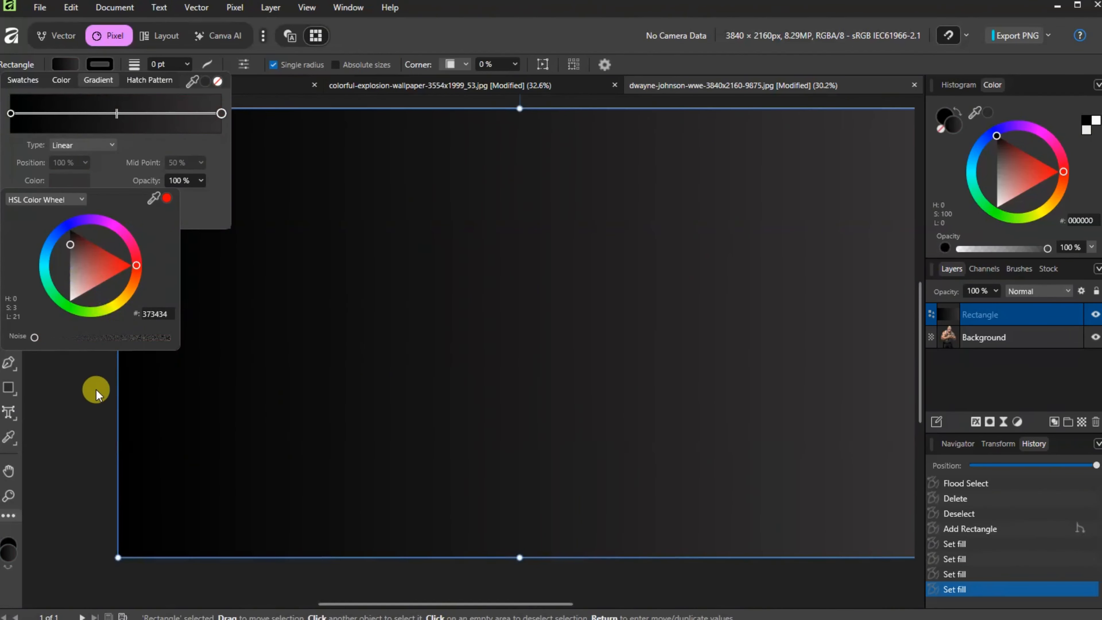
{"action": "left_click", "coordinate": [77, 389]}
- Tilt the rectangle's gradient so it runs from the lower left edge to beyond the upper right edge, and deselect it
{"action": "left_click", "coordinate": [8, 189]}
{"action": "left_click", "coordinate": [456, 233]}
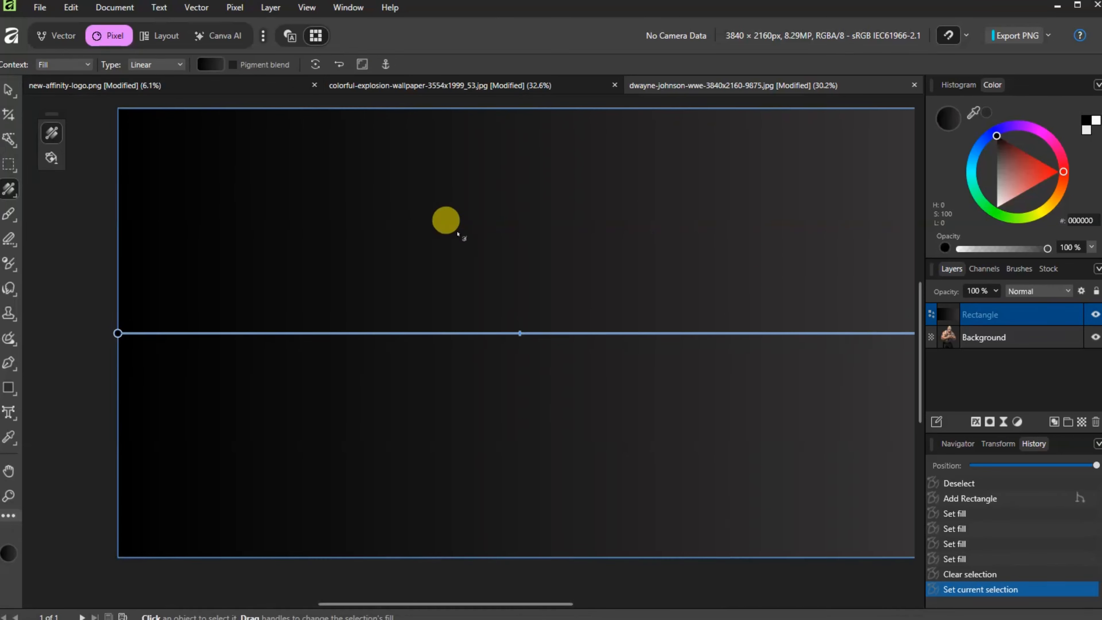
{"action": "left_click", "coordinate": [119, 334]}
{"action": "scroll", "coordinate": [500, 334], "scroll_direction": "down", "scroll_amount": 3}
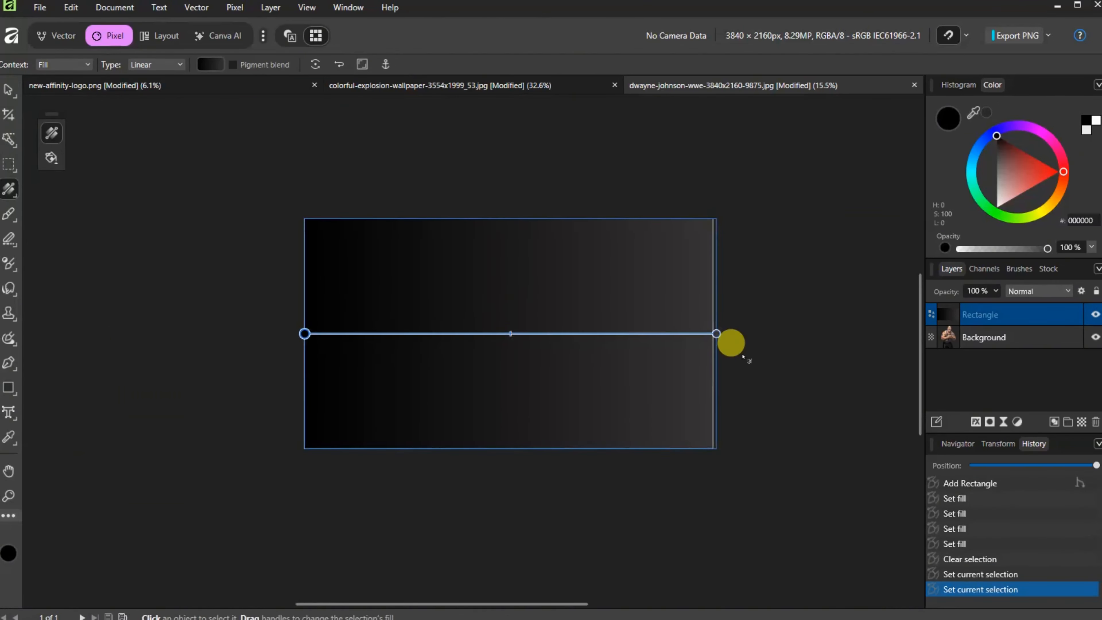
{"action": "left_click_drag", "start_coordinate": [716, 333], "coordinate": [716, 281]}
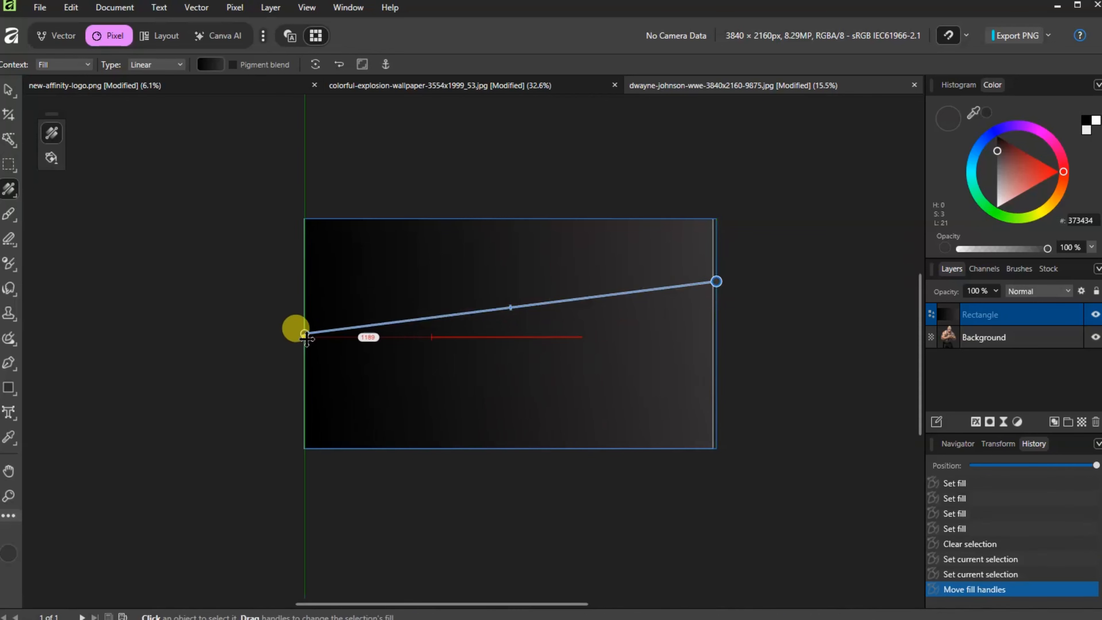
{"action": "left_click_drag", "start_coordinate": [306, 337], "coordinate": [313, 382]}
{"action": "left_click_drag", "start_coordinate": [716, 282], "coordinate": [757, 252]}
{"action": "key", "text": "v"}
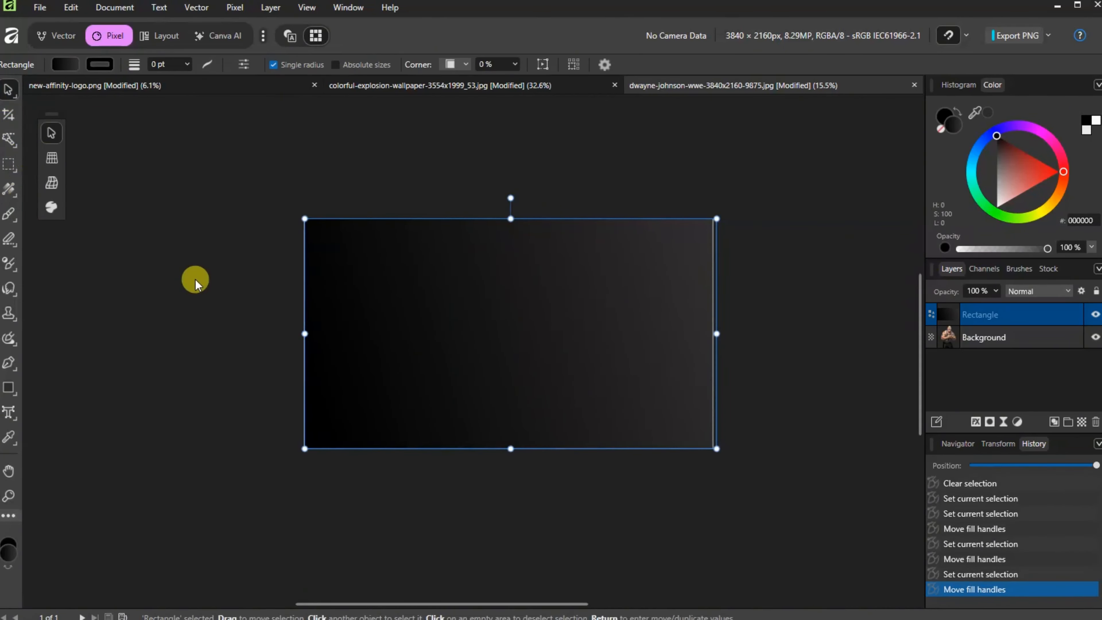
{"action": "left_click", "coordinate": [195, 280]}
- Move the cut-out man's Background layer above the Rectangle layer and deselect it
{"action": "left_click", "coordinate": [998, 339]}
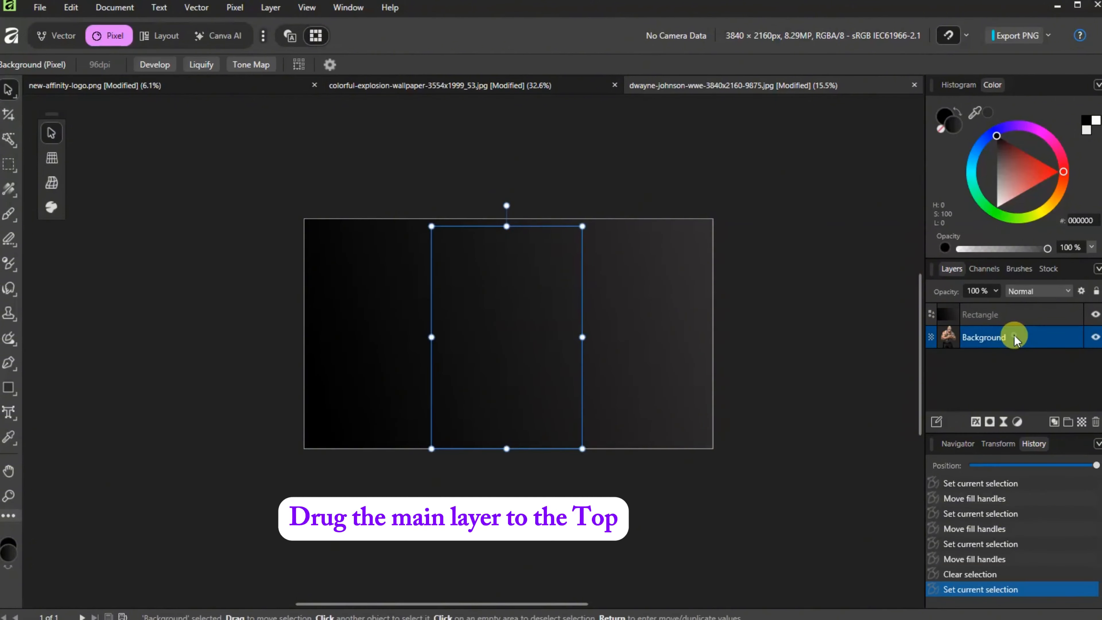
{"action": "left_click_drag", "start_coordinate": [1014, 335], "coordinate": [1006, 304]}
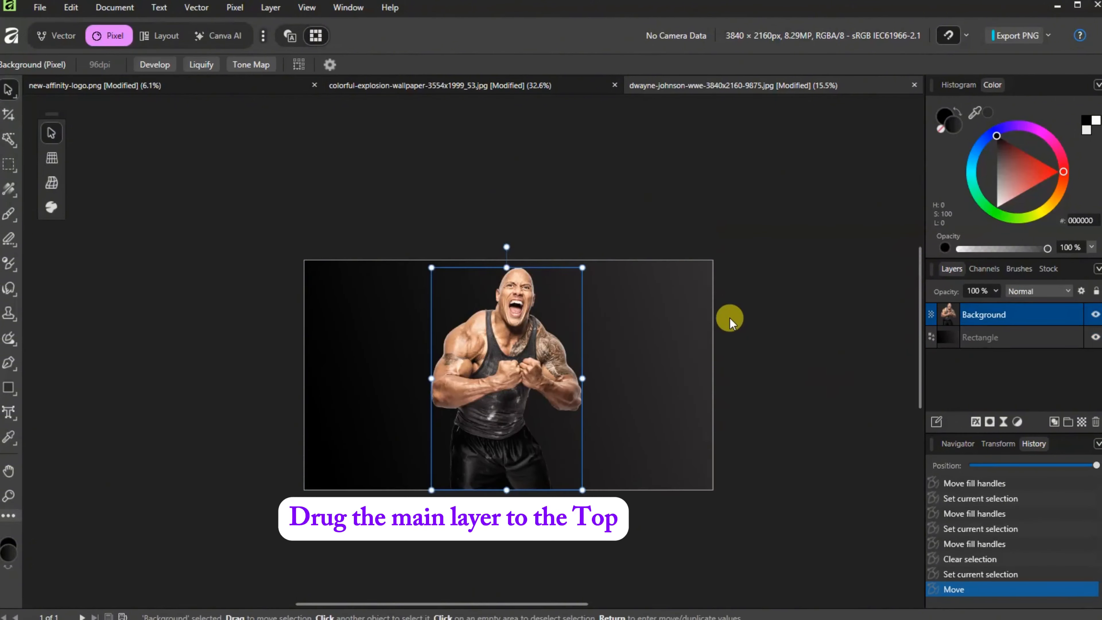
{"action": "key", "text": "ctrl+0"}
{"action": "left_click", "coordinate": [860, 196]}
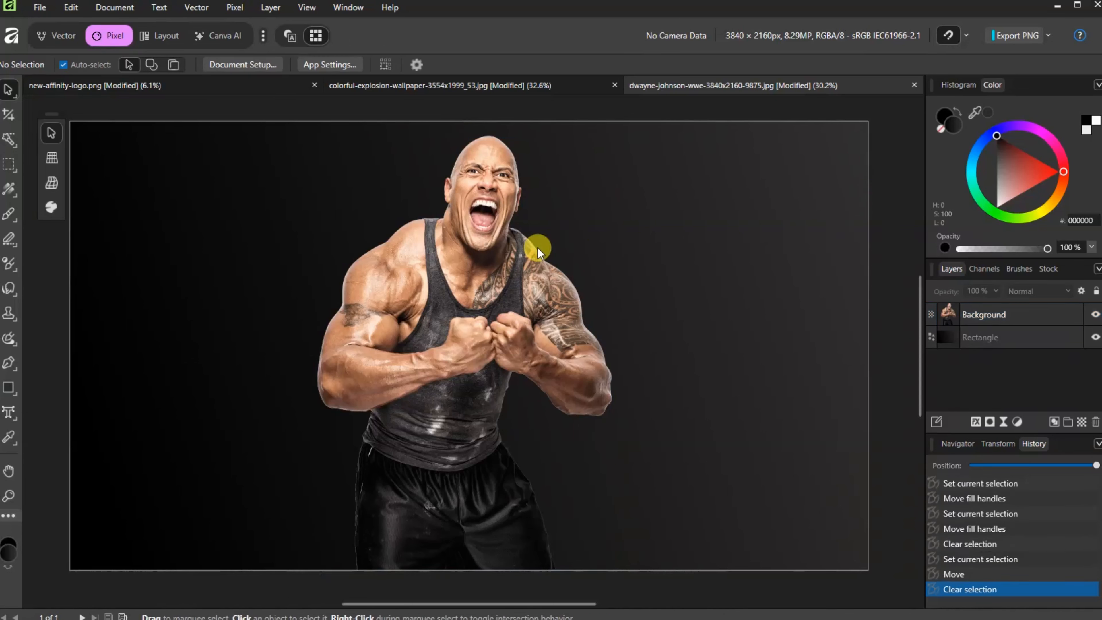
- Rename the cut-out man's layer to Main
{"action": "left_click", "coordinate": [474, 251]}
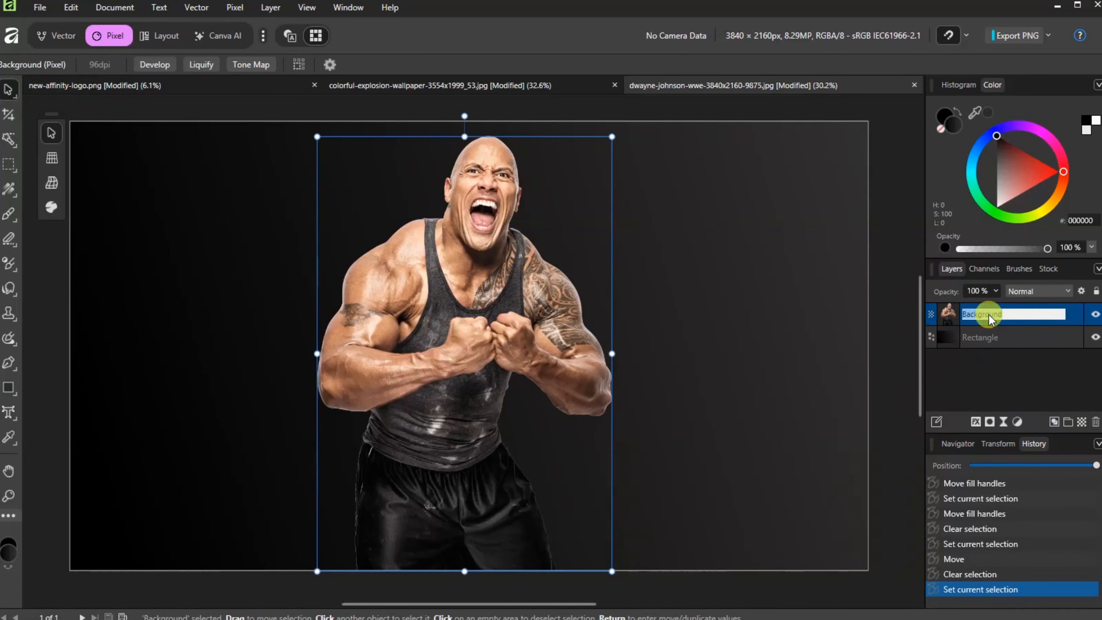
{"action": "key", "text": "Return"}
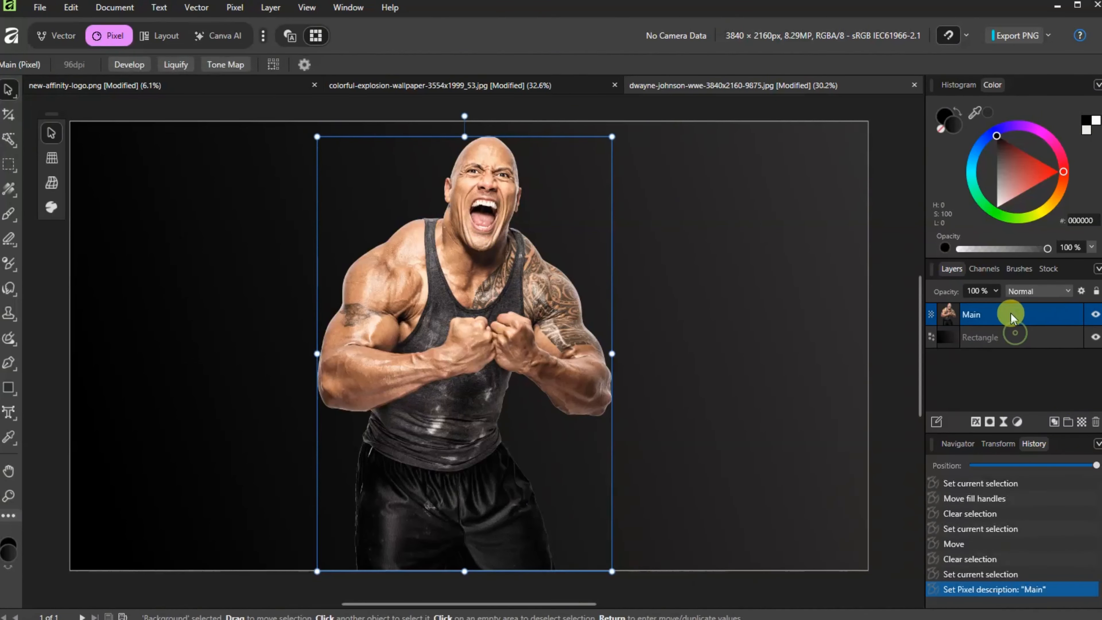
- Duplicate the Main layer and rename the lower copy to Despersed
{"action": "left_click", "coordinate": [1009, 321]}
{"action": "key", "text": "ctrl+j"}
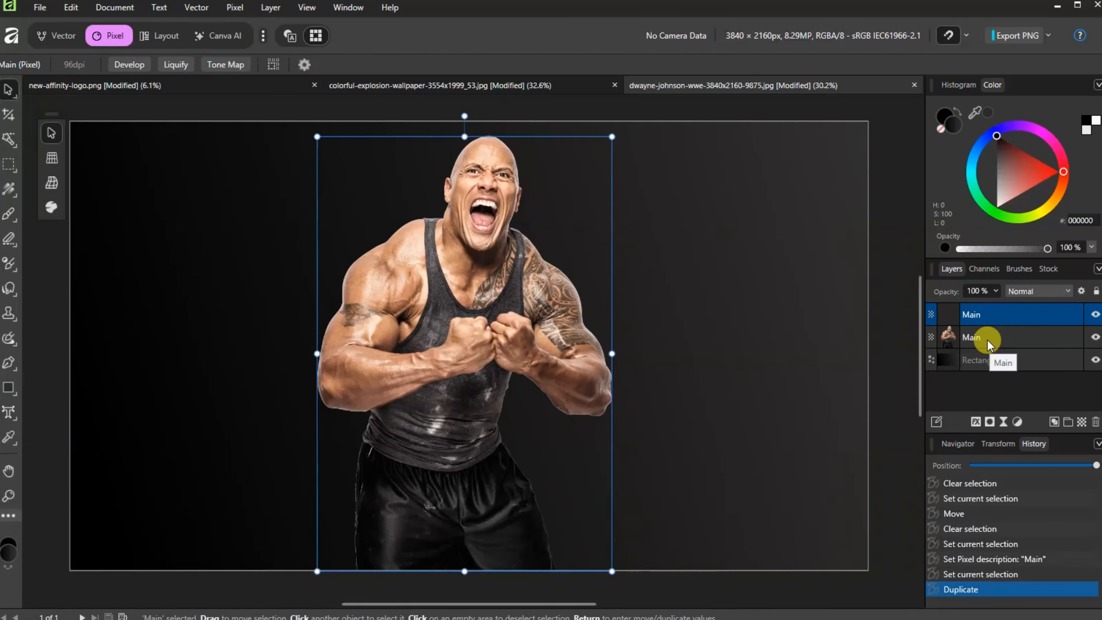
{"action": "left_click", "coordinate": [975, 342]}
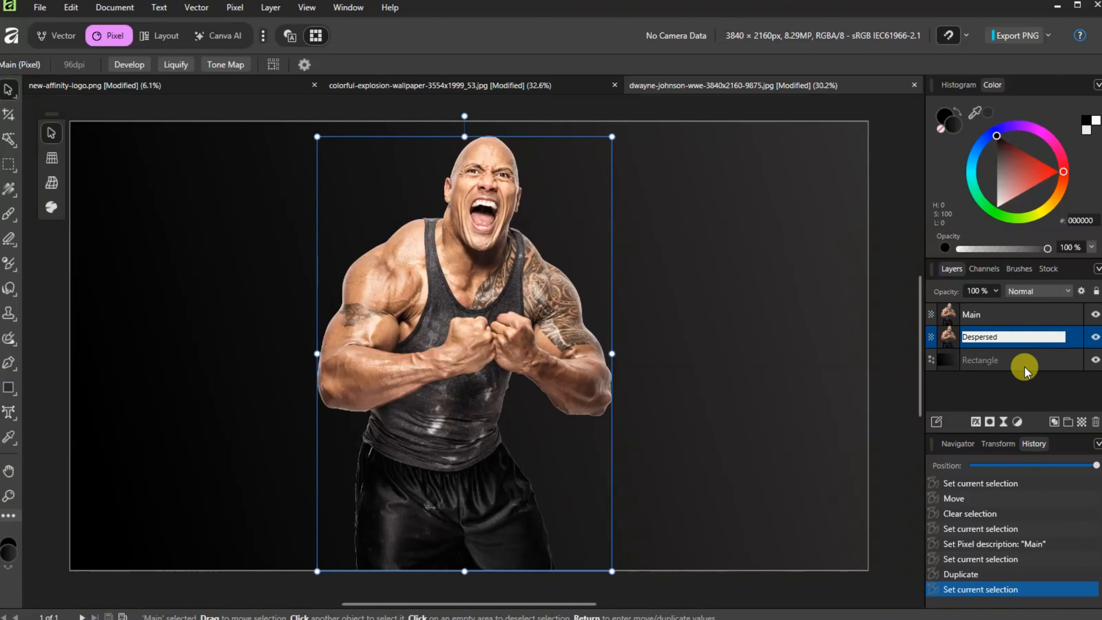
{"action": "left_click", "coordinate": [983, 339]}
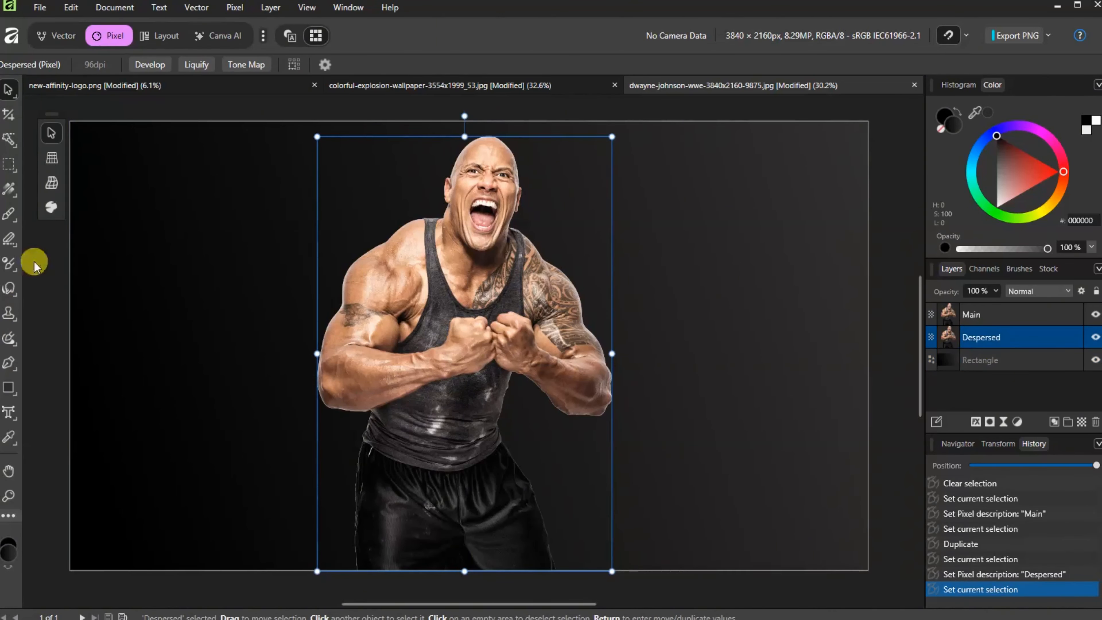
- Hide the Main layer and set both percentage settings of the Smudge Brush Tool to 100%
{"action": "left_click", "coordinate": [9, 288]}
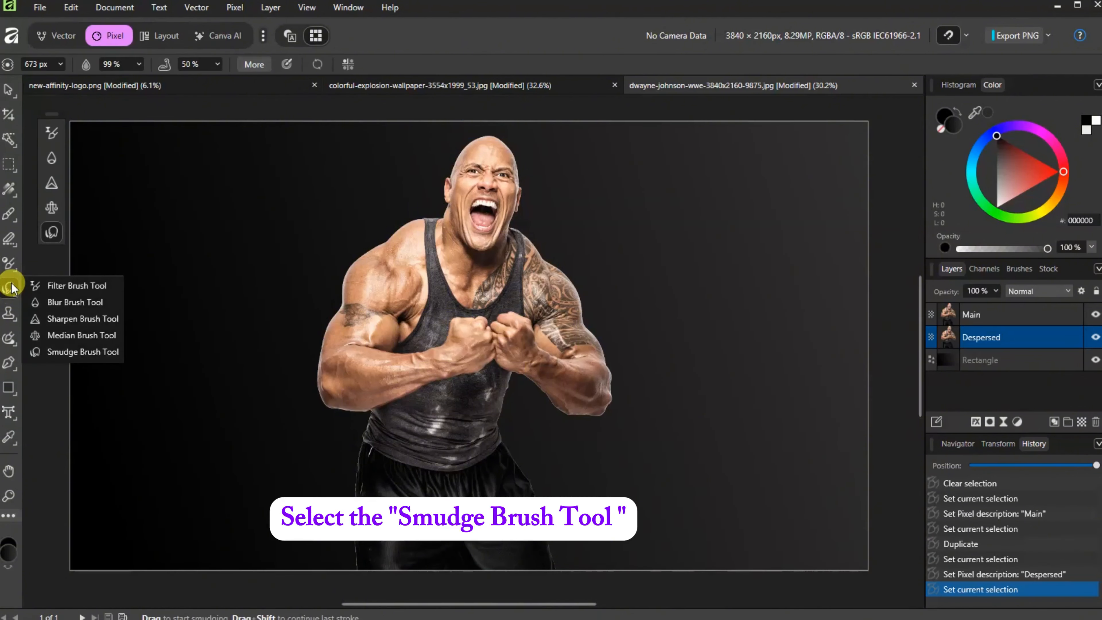
{"action": "left_click", "coordinate": [70, 353]}
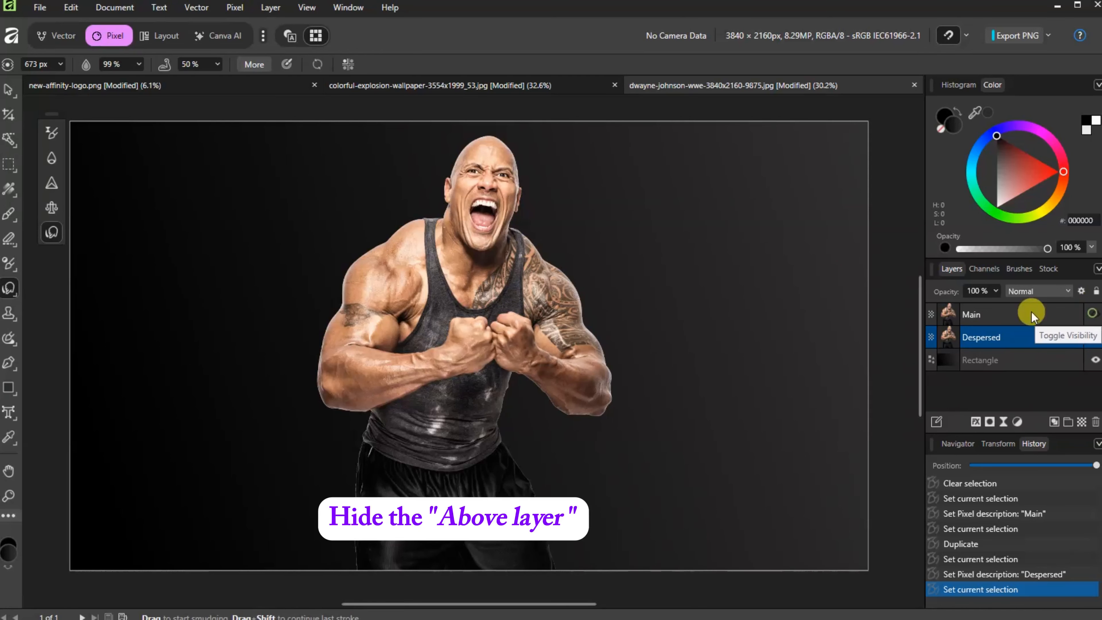
{"action": "left_click", "coordinate": [1095, 315]}
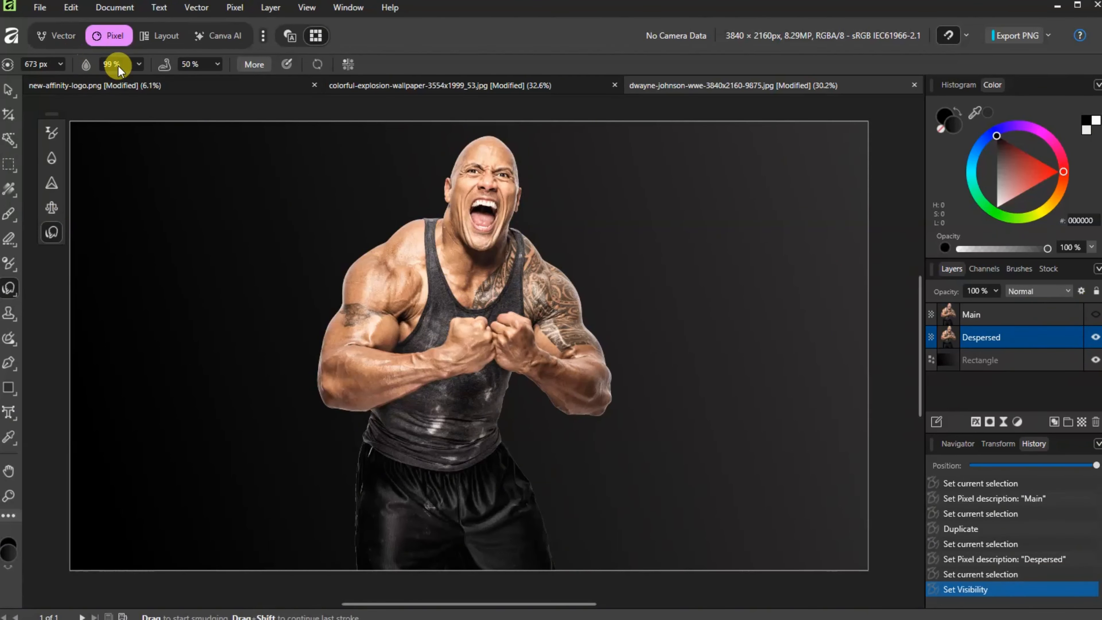
{"action": "left_click", "coordinate": [139, 64]}
{"action": "left_click_drag", "start_coordinate": [139, 79], "coordinate": [281, 87]}
{"action": "left_click", "coordinate": [217, 64]}
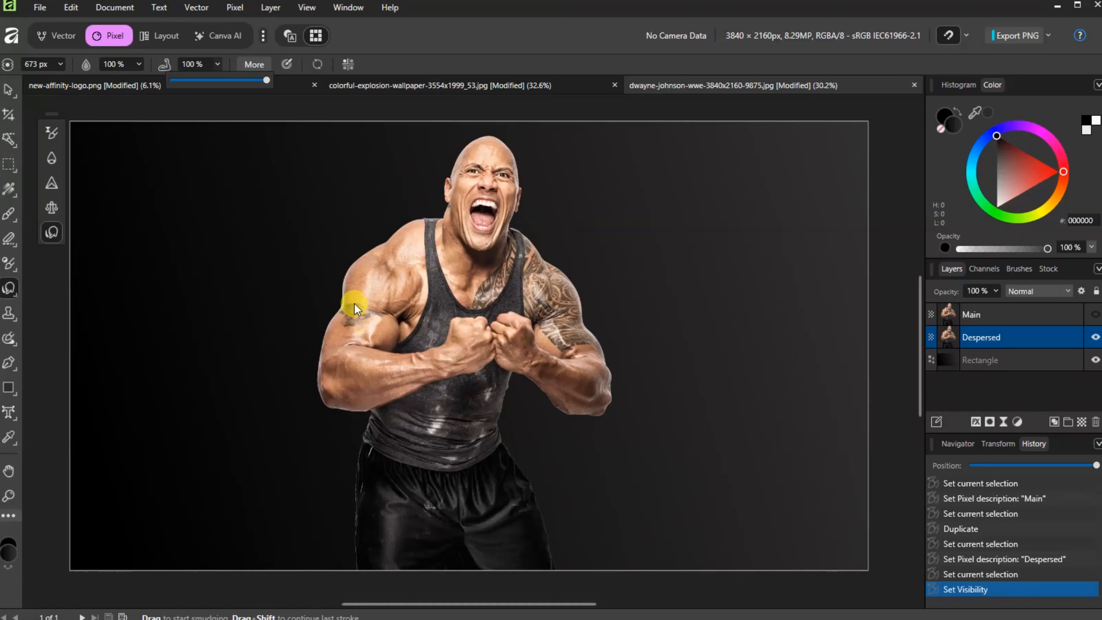
- Smudge the Despersed layer outward to the left from the man's head, shoulder, arm, torso and shorts
{"action": "mouse_move", "coordinate": [319, 235]}
{"action": "left_mouse_down"}
{"action": "mouse_move", "coordinate": [404, 170]}
{"action": "mouse_move", "coordinate": [234, 153]}
{"action": "mouse_move", "coordinate": [372, 193]}
{"action": "mouse_move", "coordinate": [372, 203]}
{"action": "mouse_move", "coordinate": [167, 224]}
{"action": "mouse_move", "coordinate": [274, 300]}
{"action": "mouse_move", "coordinate": [111, 288]}
{"action": "left_mouse_up"}
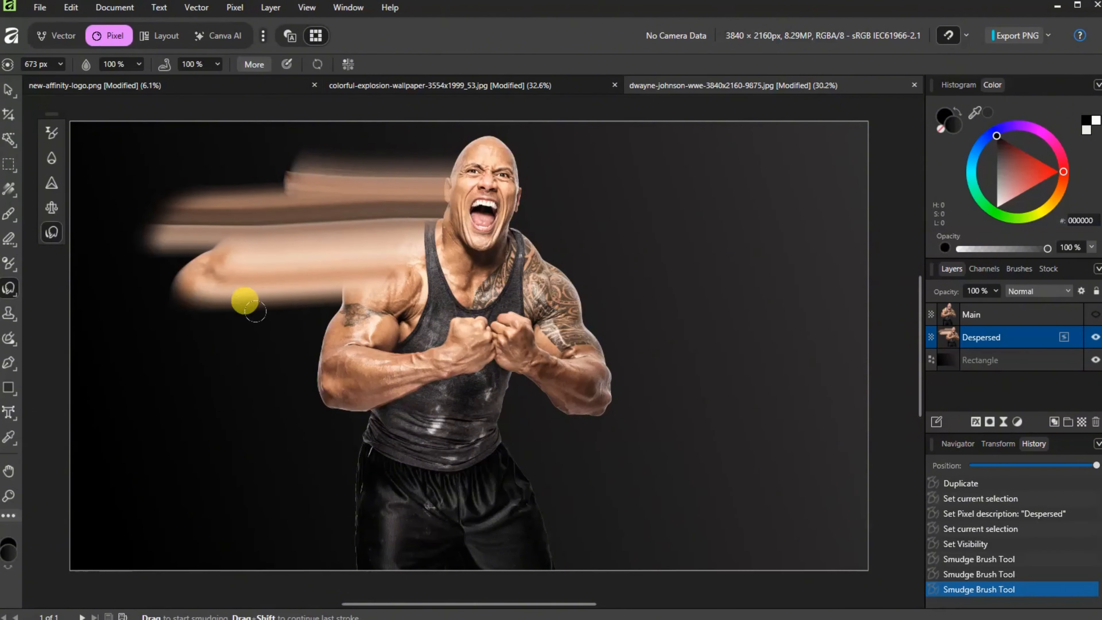
{"action": "left_click_drag", "start_coordinate": [321, 364], "coordinate": [118, 371]}
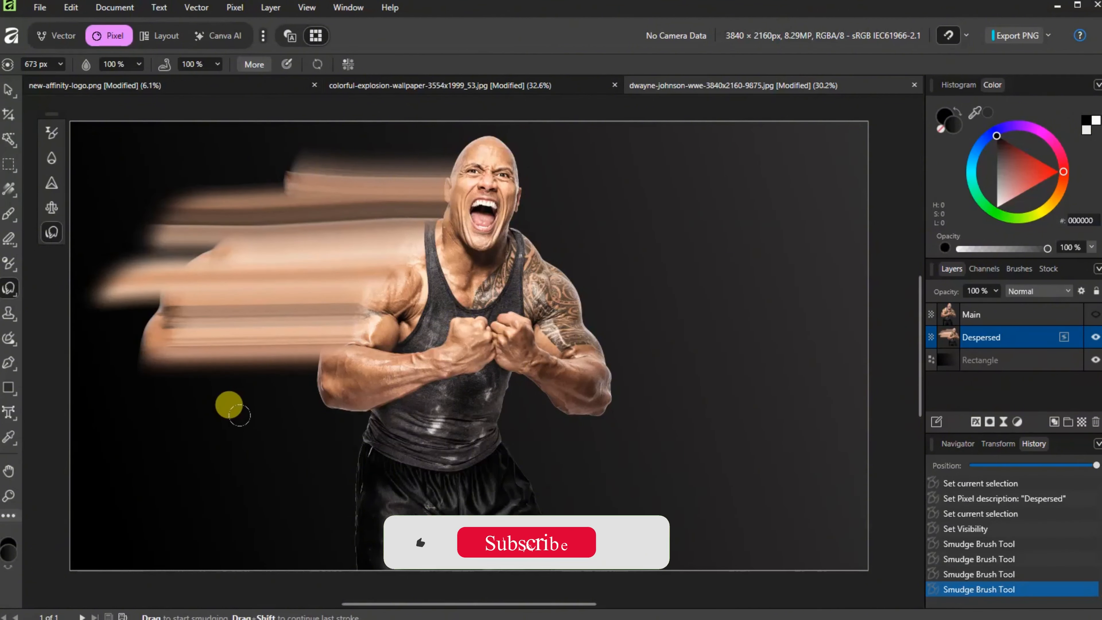
{"action": "left_click_drag", "start_coordinate": [350, 429], "coordinate": [184, 429]}
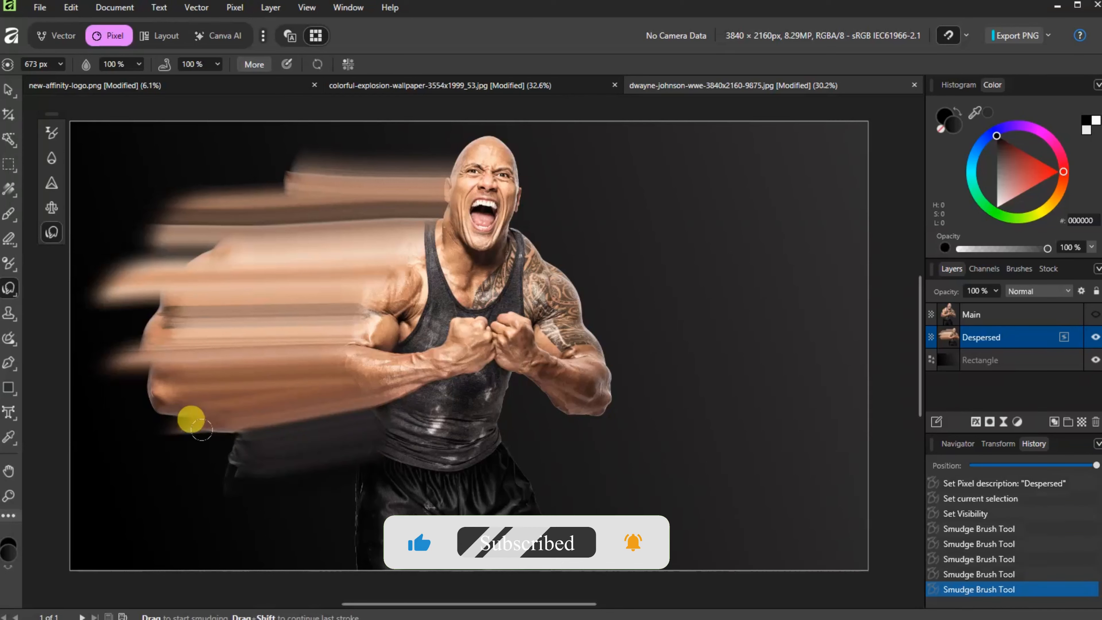
{"action": "left_click_drag", "start_coordinate": [316, 471], "coordinate": [283, 475]}
{"action": "left_click_drag", "start_coordinate": [347, 523], "coordinate": [191, 513]}
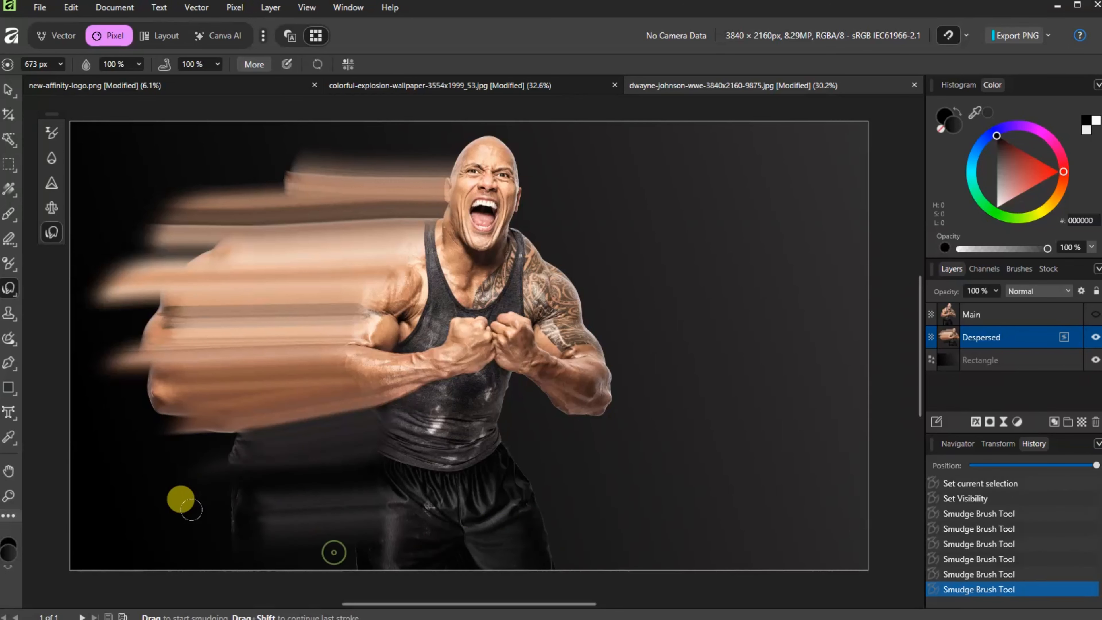
{"action": "left_click_drag", "start_coordinate": [314, 443], "coordinate": [163, 368]}
{"action": "left_click_drag", "start_coordinate": [212, 437], "coordinate": [140, 435]}
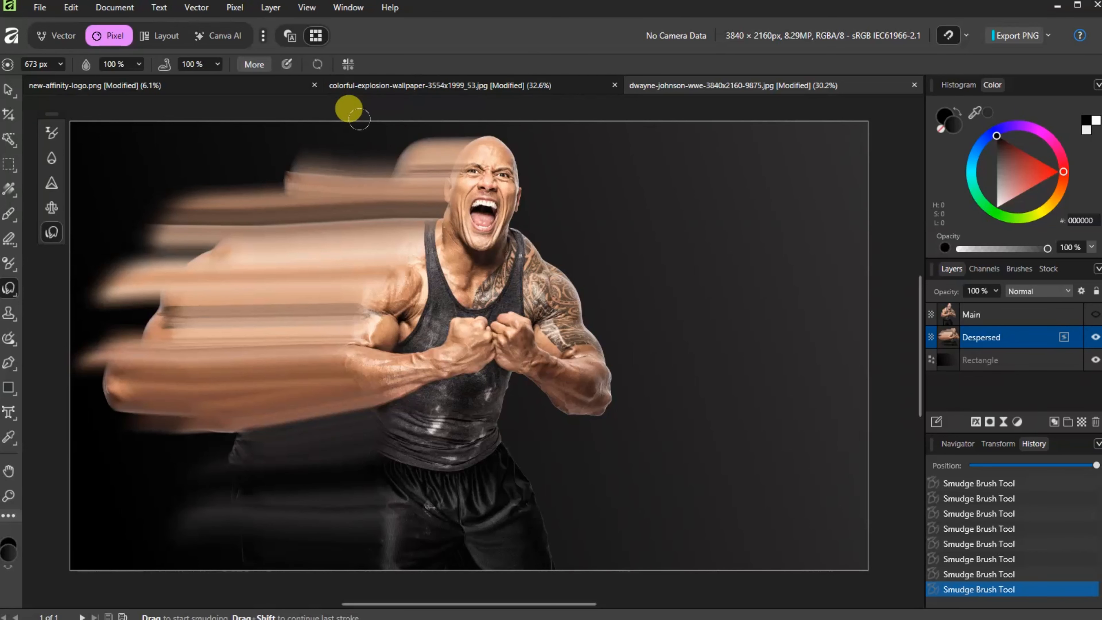
{"action": "left_click_drag", "start_coordinate": [363, 126], "coordinate": [263, 161]}
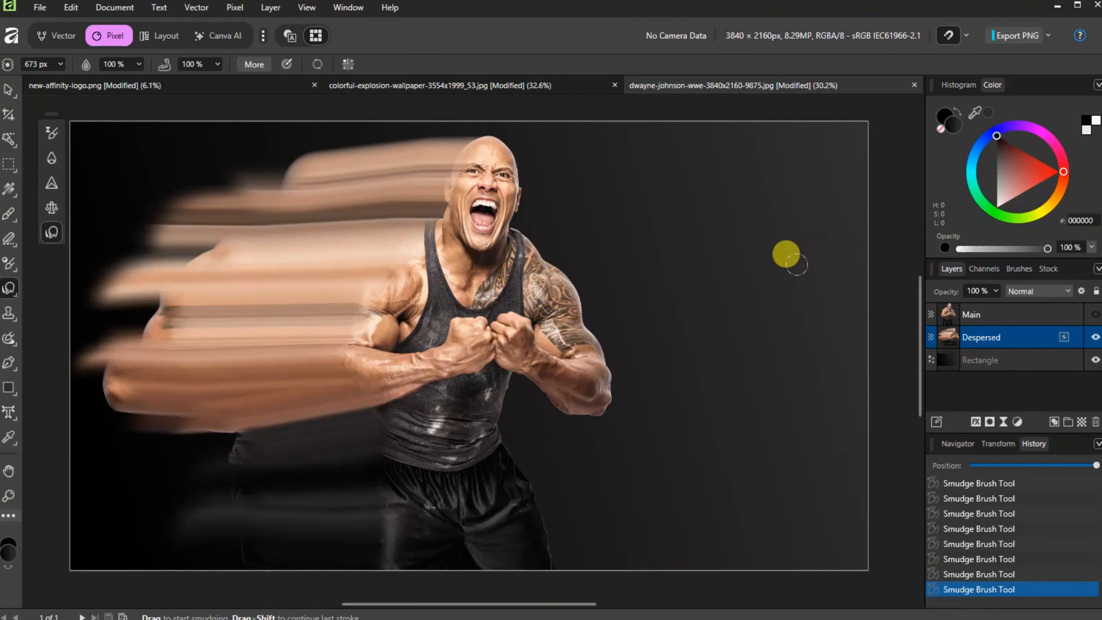
- Make the Main layer visible above the smudged copy and switch to the Paint Brush Tool
{"action": "left_click", "coordinate": [983, 314]}
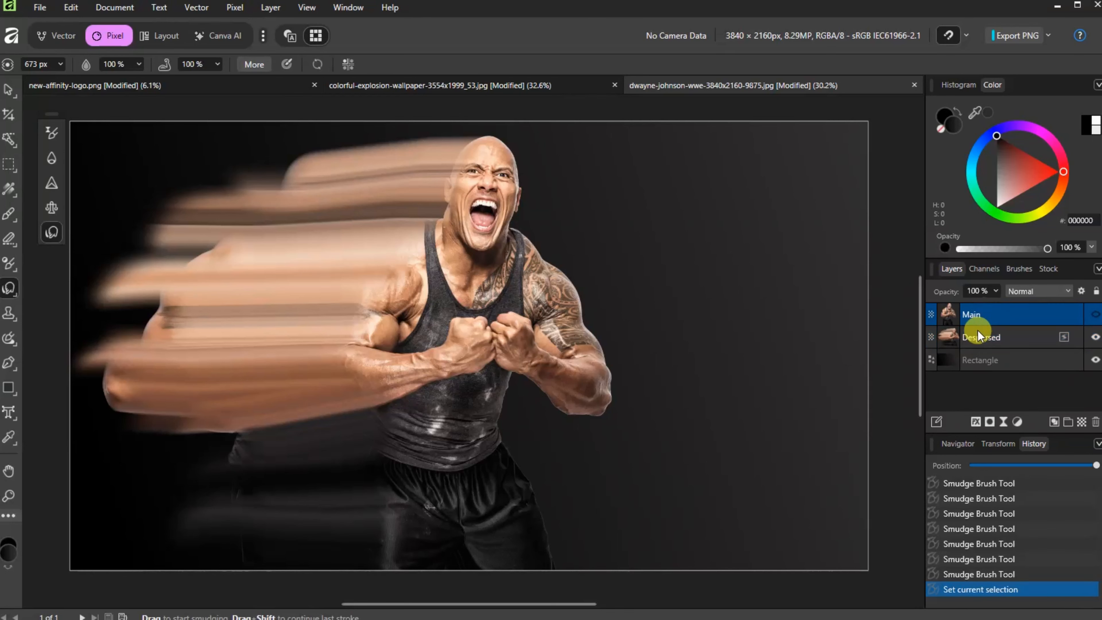
{"action": "left_click", "coordinate": [1094, 313]}
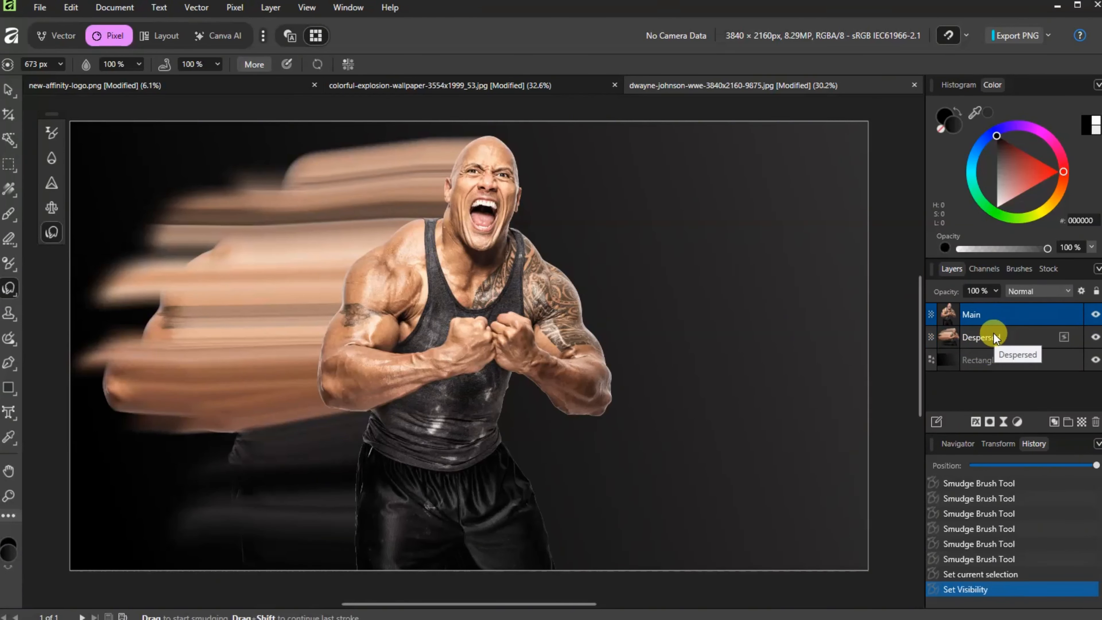
{"action": "left_click", "coordinate": [1026, 338]}
{"action": "key", "text": "b"}
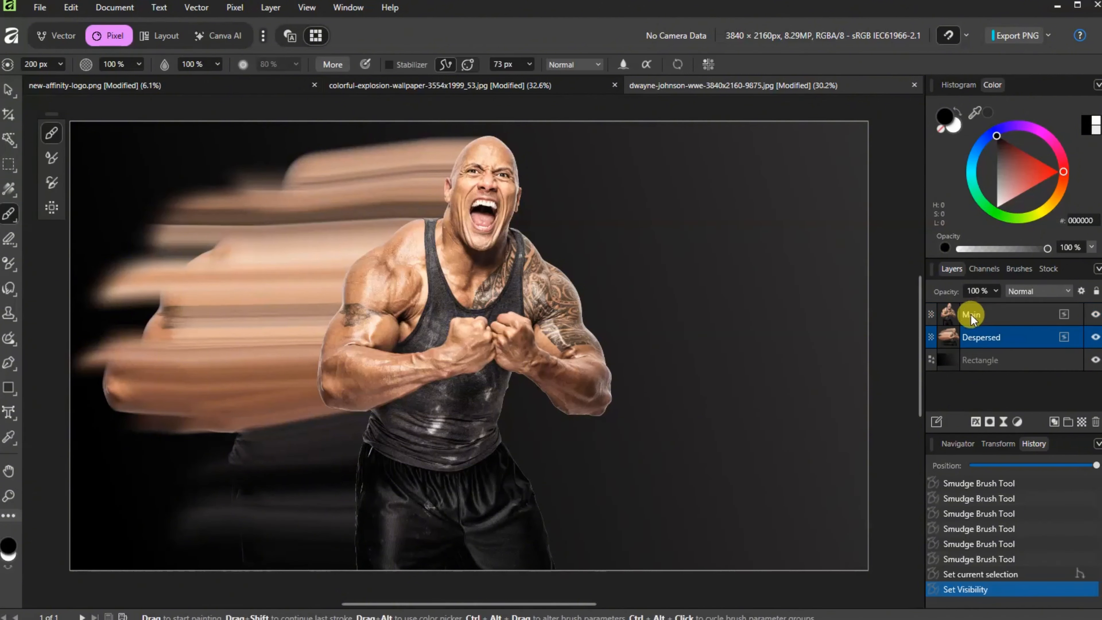
- Add a white mask to the Main layer and an inverted black mask to the Despersed layer
{"action": "left_click", "coordinate": [966, 313]}
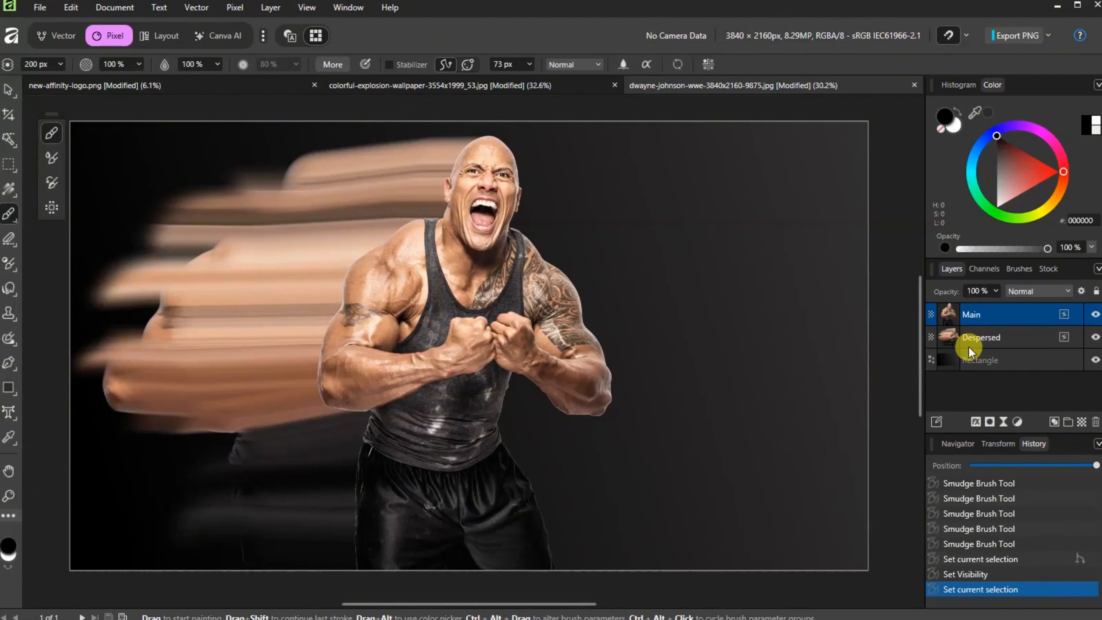
{"action": "left_click", "coordinate": [990, 421]}
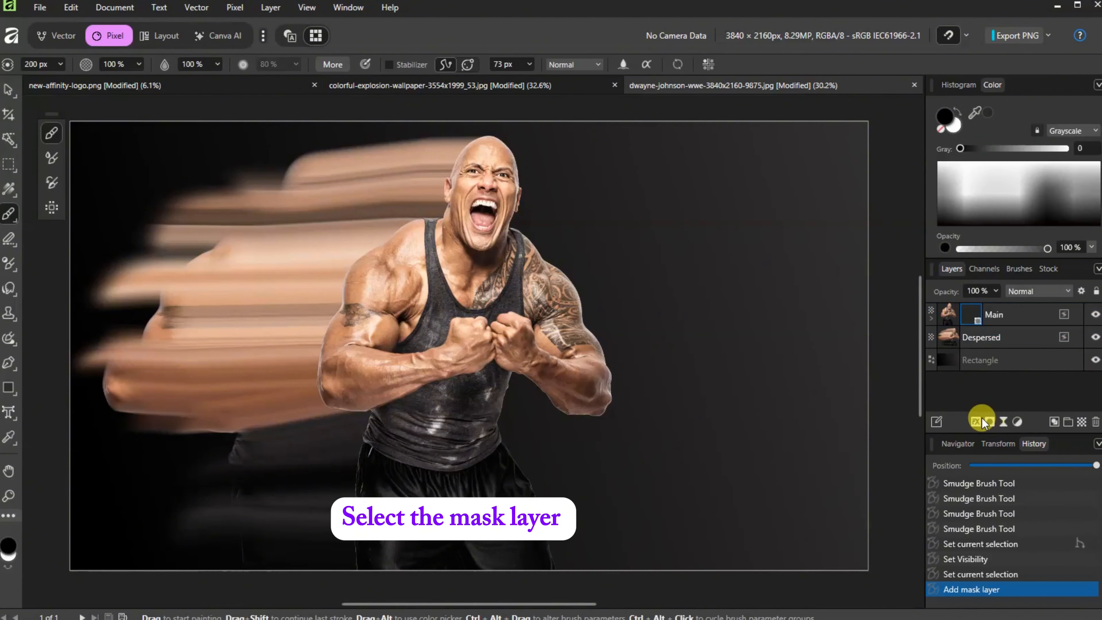
{"action": "left_click", "coordinate": [972, 345]}
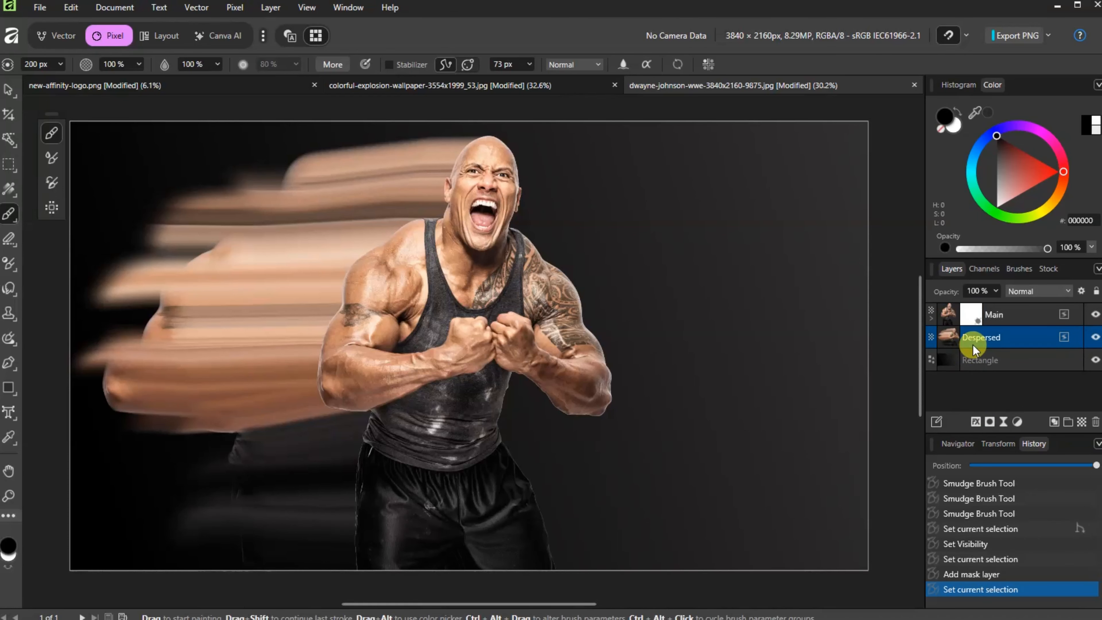
{"action": "left_click", "coordinate": [990, 421], "text": "alt"}
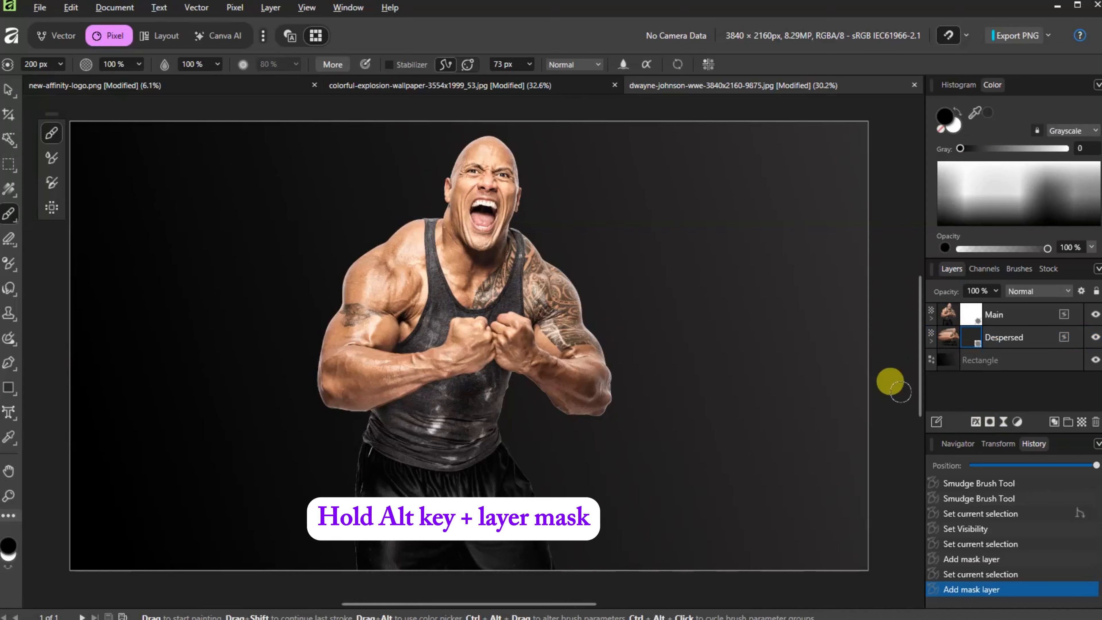
- Paint black splatter at 200 px on the Main mask along the left edge of the man's head, shoulder, arm and torso
{"action": "left_click", "coordinate": [971, 310]}
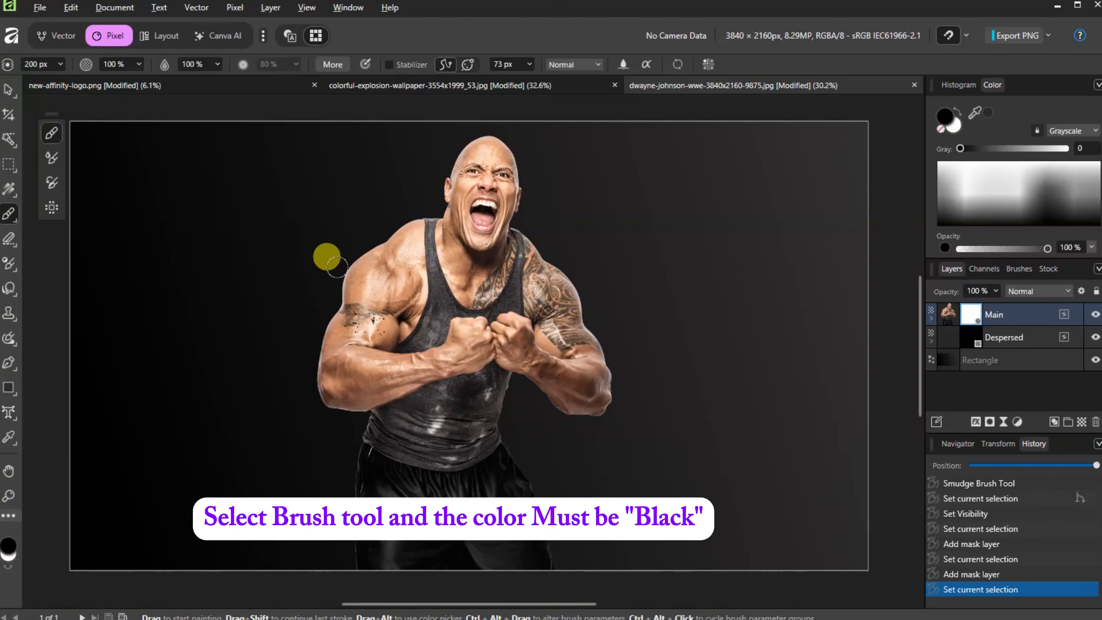
{"action": "left_click", "coordinate": [341, 275]}
{"action": "left_click", "coordinate": [355, 237]}
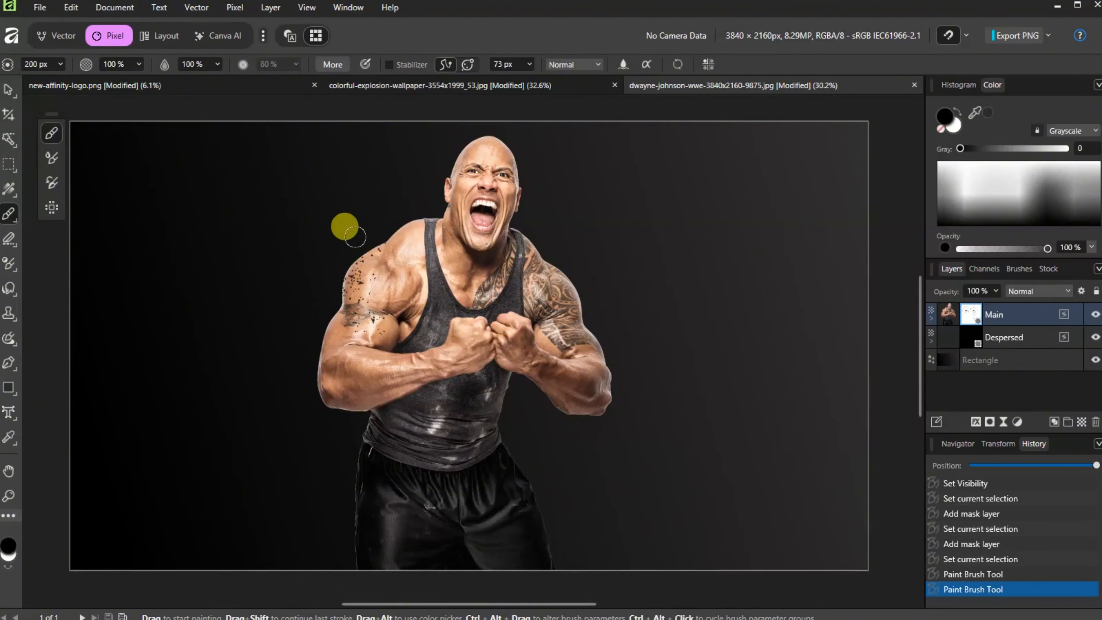
{"action": "left_click", "coordinate": [392, 198]}
{"action": "left_click", "coordinate": [406, 184]}
{"action": "left_click", "coordinate": [418, 163]}
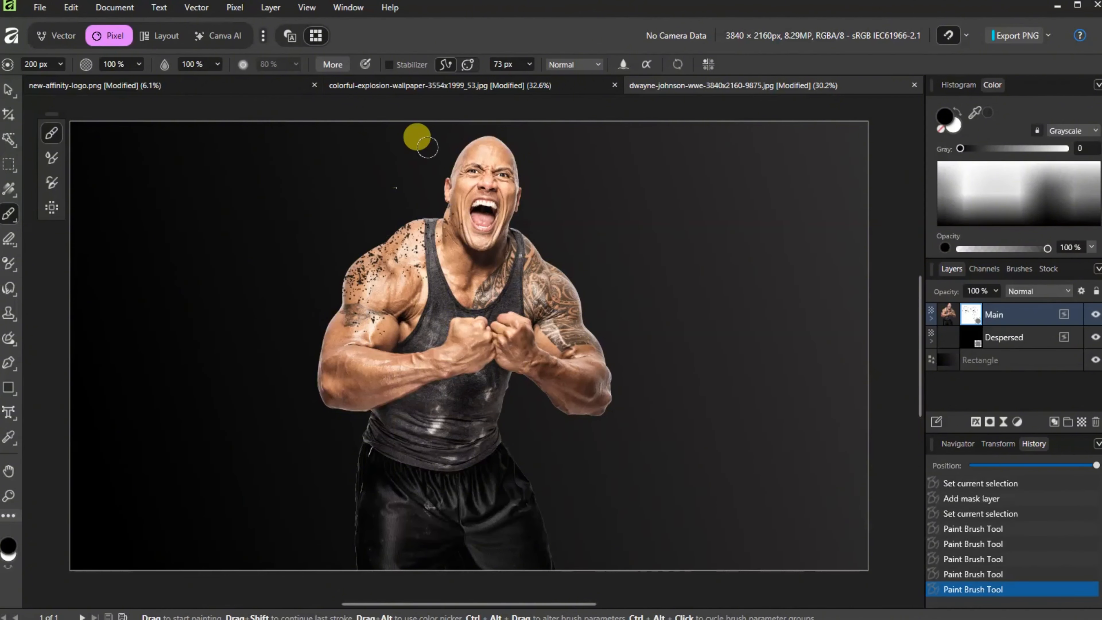
{"action": "left_click", "coordinate": [384, 182]}
{"action": "left_click", "coordinate": [334, 240]}
{"action": "left_click", "coordinate": [327, 281]}
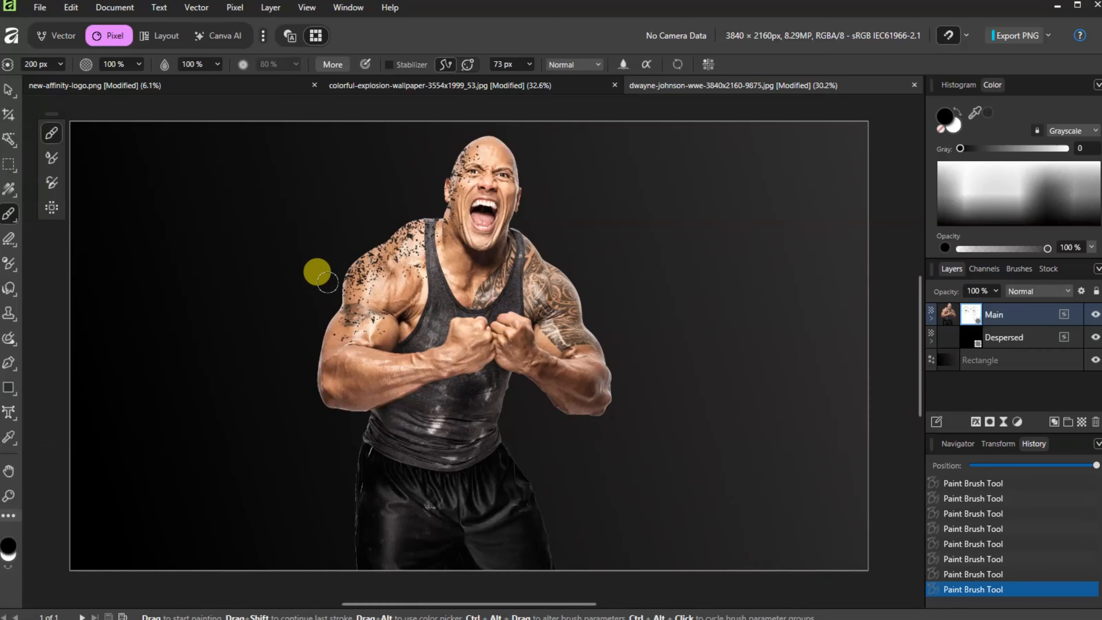
{"action": "mouse_move", "coordinate": [337, 276]}
{"action": "left_mouse_down"}
{"action": "mouse_move", "coordinate": [306, 343]}
{"action": "mouse_move", "coordinate": [295, 407]}
{"action": "left_mouse_up"}
{"action": "left_click", "coordinate": [307, 404]}
{"action": "left_click", "coordinate": [343, 448]}
{"action": "left_click", "coordinate": [334, 487]}
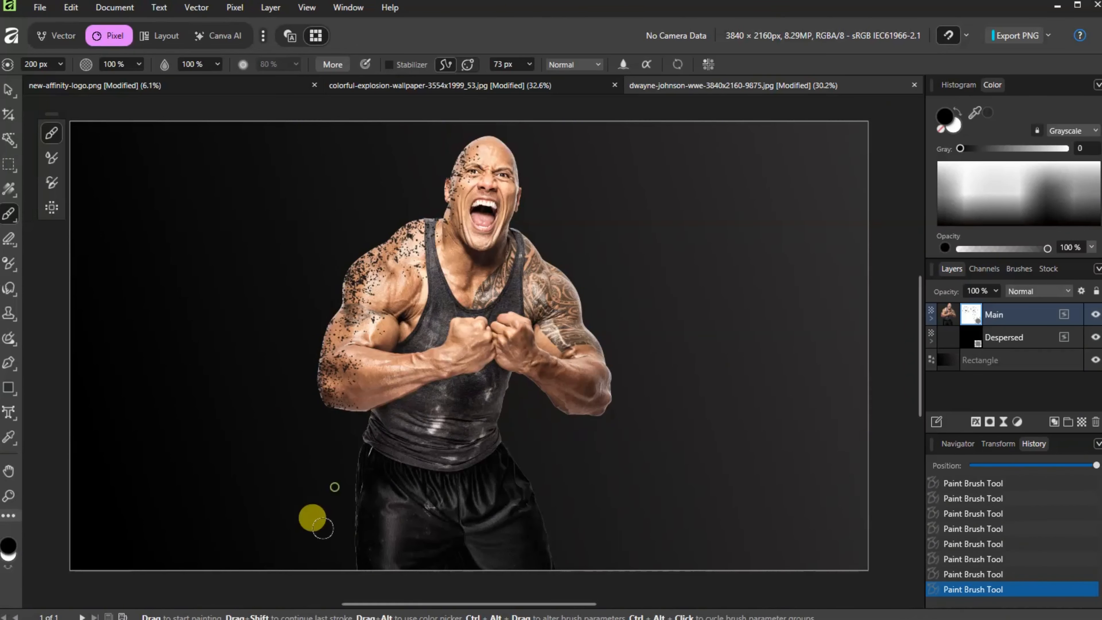
{"action": "mouse_move", "coordinate": [329, 375]}
{"action": "left_mouse_down"}
{"action": "mouse_move", "coordinate": [313, 305]}
{"action": "mouse_move", "coordinate": [343, 228]}
{"action": "mouse_move", "coordinate": [404, 176]}
{"action": "mouse_move", "coordinate": [408, 200]}
{"action": "mouse_move", "coordinate": [352, 228]}
{"action": "left_mouse_up"}
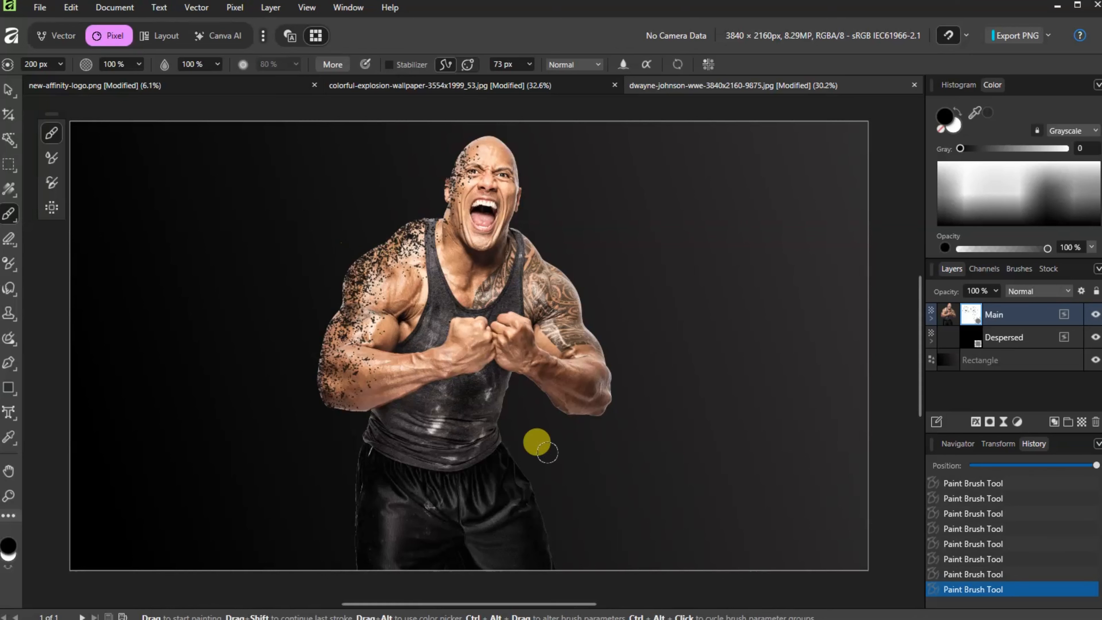
- Paint white splatter on the Despersed mask across the smudged area to reveal scattered particles left of the man
{"action": "left_click", "coordinate": [973, 333]}
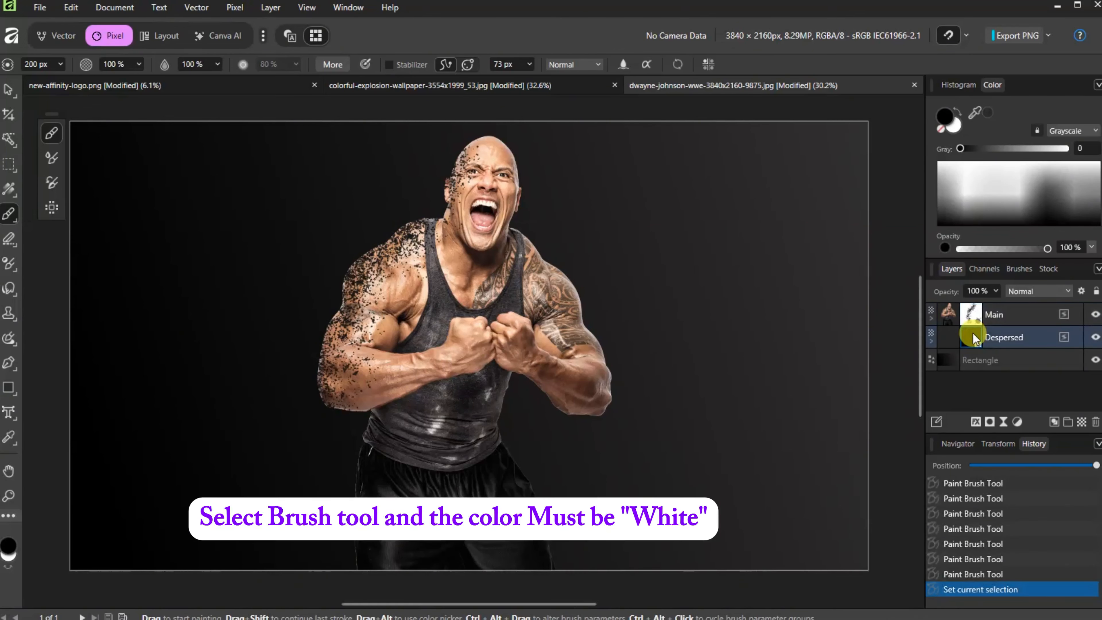
{"action": "mouse_move", "coordinate": [255, 360]}
{"action": "left_mouse_down"}
{"action": "mouse_move", "coordinate": [288, 325]}
{"action": "mouse_move", "coordinate": [331, 290]}
{"action": "mouse_move", "coordinate": [287, 259]}
{"action": "mouse_move", "coordinate": [360, 231]}
{"action": "mouse_move", "coordinate": [408, 167]}
{"action": "mouse_move", "coordinate": [379, 181]}
{"action": "mouse_move", "coordinate": [408, 188]}
{"action": "mouse_move", "coordinate": [377, 214]}
{"action": "mouse_move", "coordinate": [416, 199]}
{"action": "mouse_move", "coordinate": [410, 186]}
{"action": "mouse_move", "coordinate": [300, 189]}
{"action": "left_mouse_up"}
{"action": "mouse_move", "coordinate": [240, 233]}
{"action": "left_mouse_down"}
{"action": "mouse_move", "coordinate": [190, 288]}
{"action": "mouse_move", "coordinate": [252, 284]}
{"action": "mouse_move", "coordinate": [119, 354]}
{"action": "mouse_move", "coordinate": [191, 388]}
{"action": "mouse_move", "coordinate": [293, 364]}
{"action": "mouse_move", "coordinate": [199, 410]}
{"action": "mouse_move", "coordinate": [238, 370]}
{"action": "mouse_move", "coordinate": [244, 328]}
{"action": "mouse_move", "coordinate": [202, 387]}
{"action": "mouse_move", "coordinate": [278, 357]}
{"action": "mouse_move", "coordinate": [285, 311]}
{"action": "mouse_move", "coordinate": [255, 325]}
{"action": "mouse_move", "coordinate": [267, 390]}
{"action": "mouse_move", "coordinate": [330, 432]}
{"action": "mouse_move", "coordinate": [313, 446]}
{"action": "mouse_move", "coordinate": [345, 434]}
{"action": "mouse_move", "coordinate": [311, 525]}
{"action": "mouse_move", "coordinate": [343, 513]}
{"action": "mouse_move", "coordinate": [339, 523]}
{"action": "mouse_move", "coordinate": [295, 552]}
{"action": "mouse_move", "coordinate": [336, 470]}
{"action": "mouse_move", "coordinate": [280, 486]}
{"action": "mouse_move", "coordinate": [367, 439]}
{"action": "mouse_move", "coordinate": [213, 524]}
{"action": "mouse_move", "coordinate": [301, 545]}
{"action": "mouse_move", "coordinate": [216, 555]}
{"action": "mouse_move", "coordinate": [316, 552]}
{"action": "mouse_move", "coordinate": [277, 439]}
{"action": "mouse_move", "coordinate": [256, 419]}
{"action": "mouse_move", "coordinate": [262, 298]}
{"action": "mouse_move", "coordinate": [292, 190]}
{"action": "mouse_move", "coordinate": [441, 132]}
{"action": "mouse_move", "coordinate": [321, 129]}
{"action": "mouse_move", "coordinate": [275, 187]}
{"action": "mouse_move", "coordinate": [297, 126]}
{"action": "mouse_move", "coordinate": [257, 158]}
{"action": "mouse_move", "coordinate": [193, 163]}
{"action": "mouse_move", "coordinate": [185, 192]}
{"action": "mouse_move", "coordinate": [173, 163]}
{"action": "mouse_move", "coordinate": [185, 398]}
{"action": "mouse_move", "coordinate": [224, 508]}
{"action": "mouse_move", "coordinate": [185, 423]}
{"action": "mouse_move", "coordinate": [192, 379]}
{"action": "mouse_move", "coordinate": [158, 363]}
{"action": "mouse_move", "coordinate": [160, 433]}
{"action": "mouse_move", "coordinate": [83, 352]}
{"action": "mouse_move", "coordinate": [252, 418]}
{"action": "mouse_move", "coordinate": [223, 455]}
{"action": "mouse_move", "coordinate": [662, 506]}
{"action": "mouse_move", "coordinate": [735, 616]}
{"action": "mouse_move", "coordinate": [700, 583]}
{"action": "mouse_move", "coordinate": [273, 452]}
{"action": "mouse_move", "coordinate": [271, 543]}
{"action": "mouse_move", "coordinate": [264, 533]}
{"action": "mouse_move", "coordinate": [301, 469]}
{"action": "mouse_move", "coordinate": [345, 346]}
{"action": "mouse_move", "coordinate": [325, 334]}
{"action": "mouse_move", "coordinate": [326, 392]}
{"action": "mouse_move", "coordinate": [362, 465]}
{"action": "mouse_move", "coordinate": [687, 362]}
{"action": "left_mouse_up"}
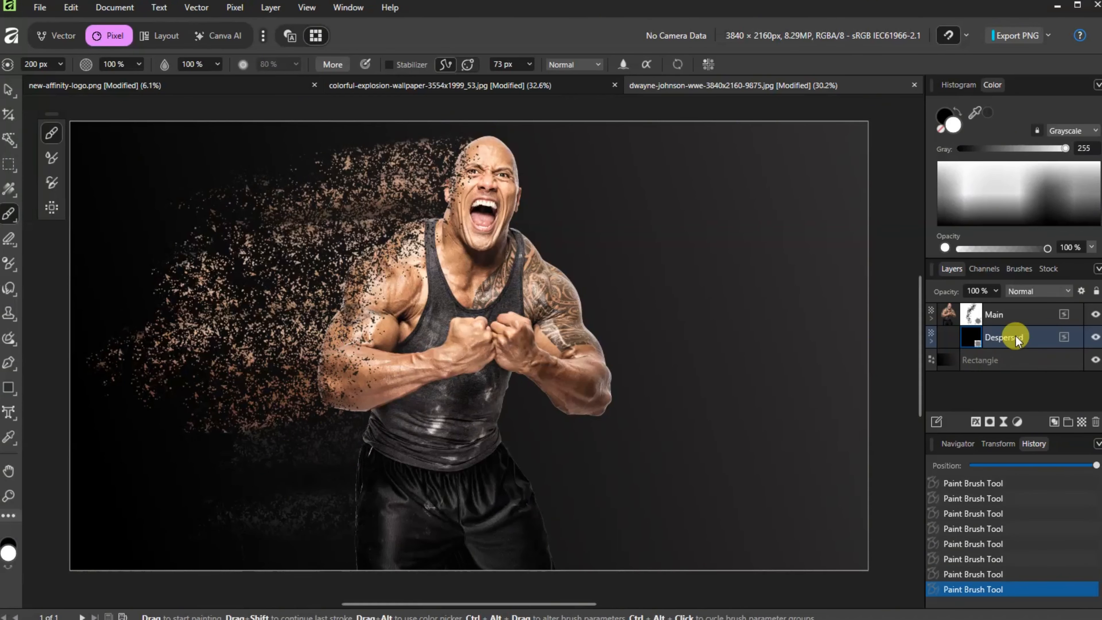
- Switch the brush colour back to black and add more splatter to the Main mask around the left arm and shoulder
{"action": "left_click", "coordinate": [971, 315]}
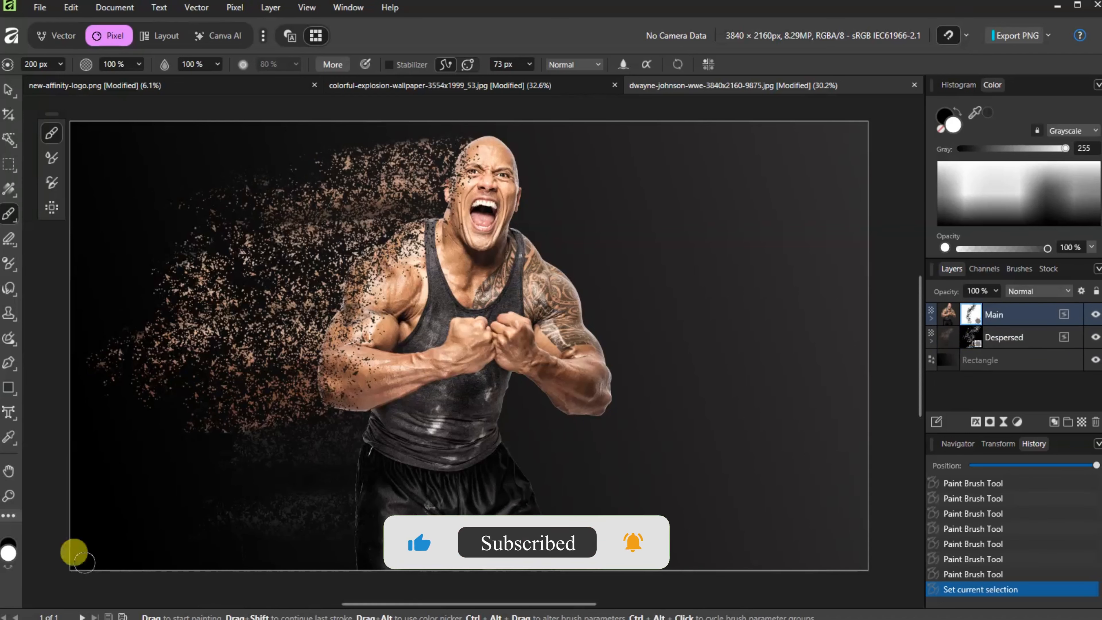
{"action": "left_click", "coordinate": [8, 541]}
{"action": "left_click", "coordinate": [300, 315]}
{"action": "left_click", "coordinate": [305, 324]}
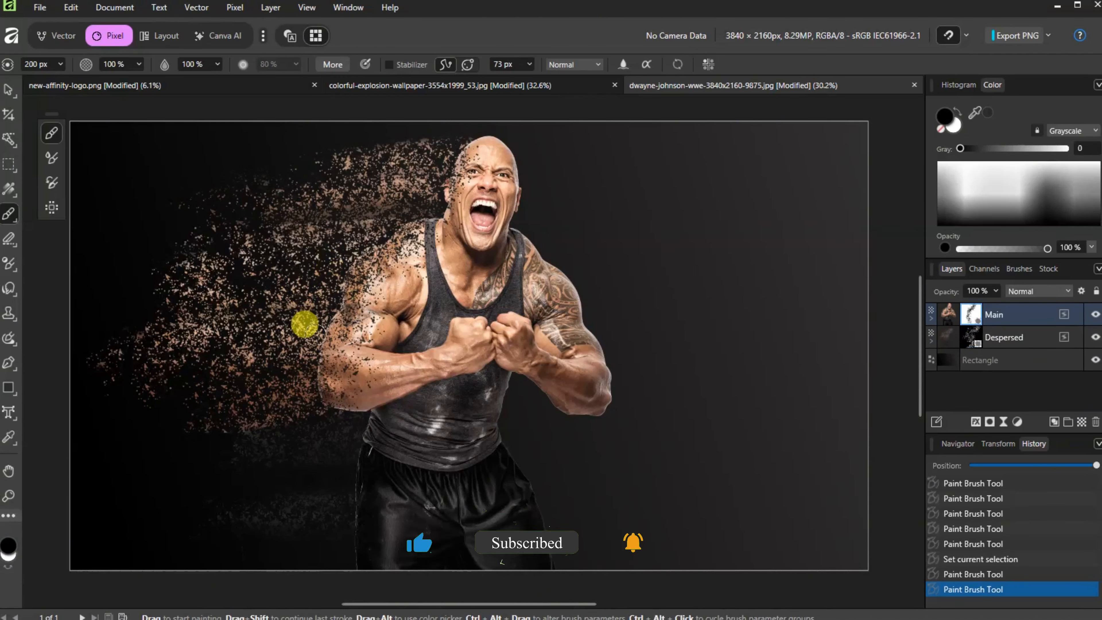
{"action": "left_click", "coordinate": [304, 331]}
{"action": "left_click", "coordinate": [295, 346]}
{"action": "left_click", "coordinate": [276, 378]}
{"action": "left_click", "coordinate": [273, 387]}
{"action": "left_click", "coordinate": [305, 386]}
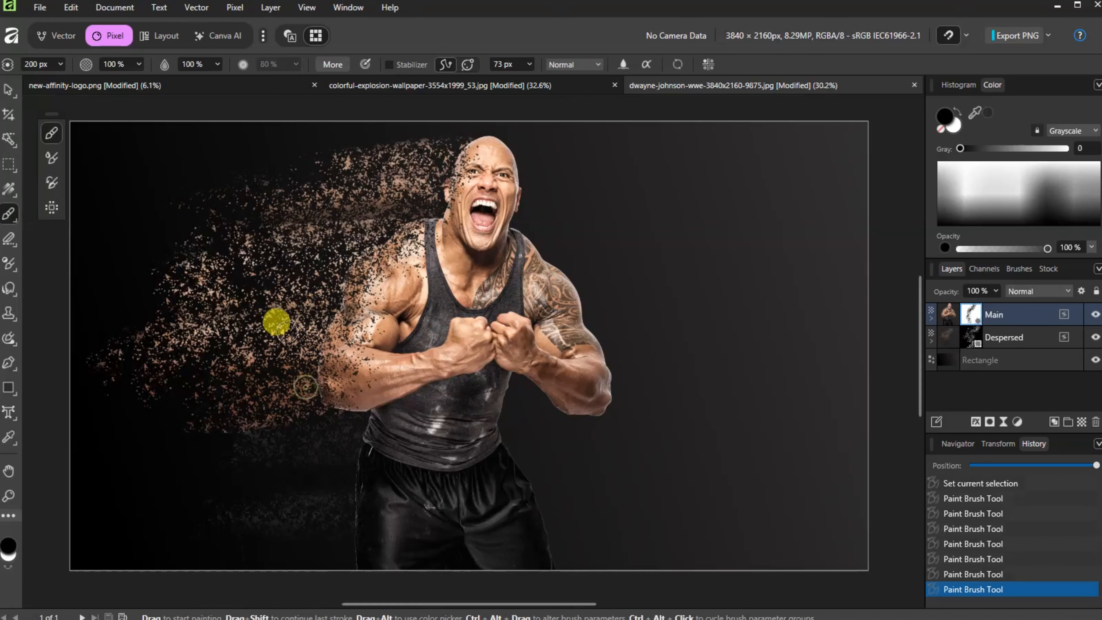
{"action": "left_click", "coordinate": [333, 197]}
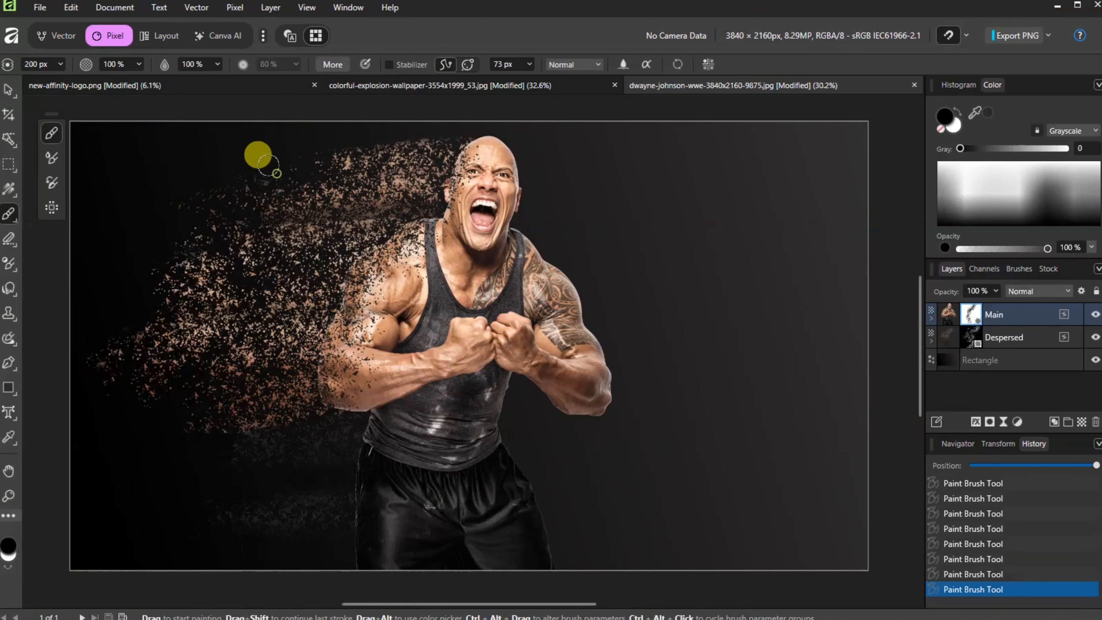